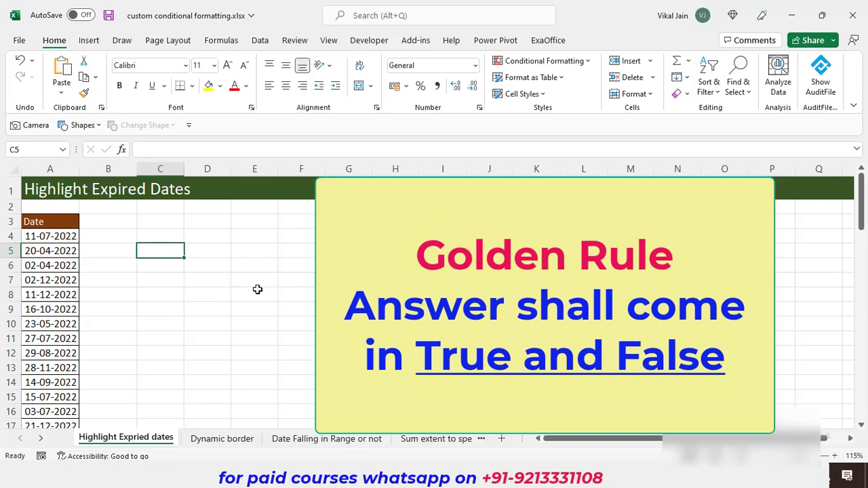
# - Enter the formula =A4<=TODAY() in cell C4 to test whether the first date has expired
pyautogui.click(57, 237)
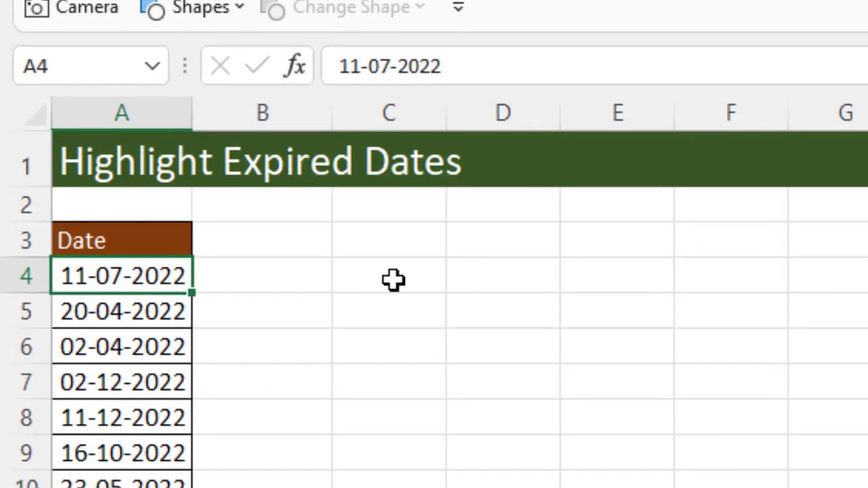
pyautogui.click(393, 280)
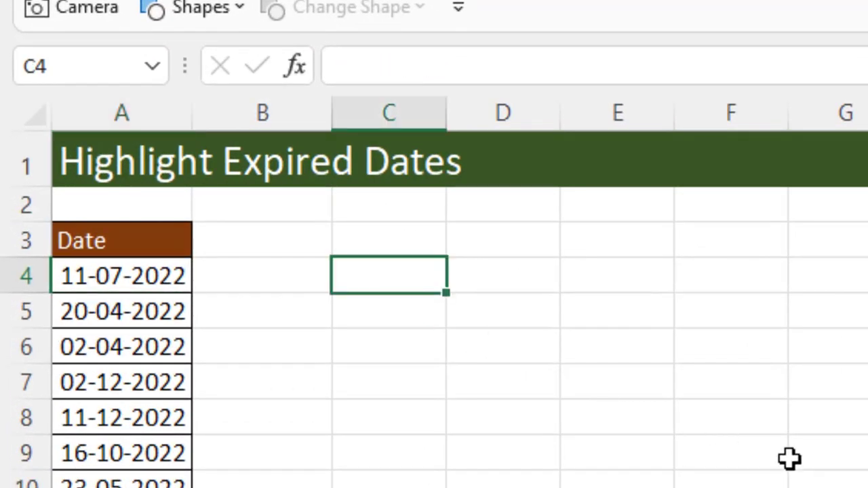
pyautogui.write('=')
pyautogui.press('Left')
pyautogui.press('Left')
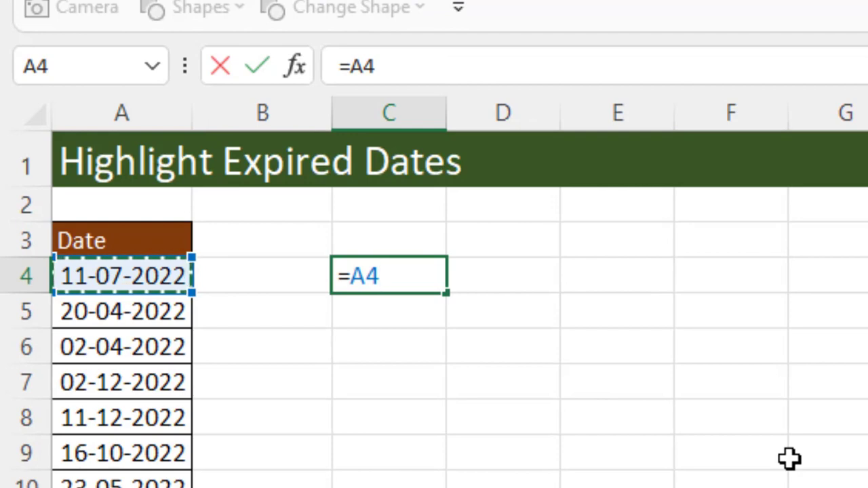
pyautogui.write('<=today')
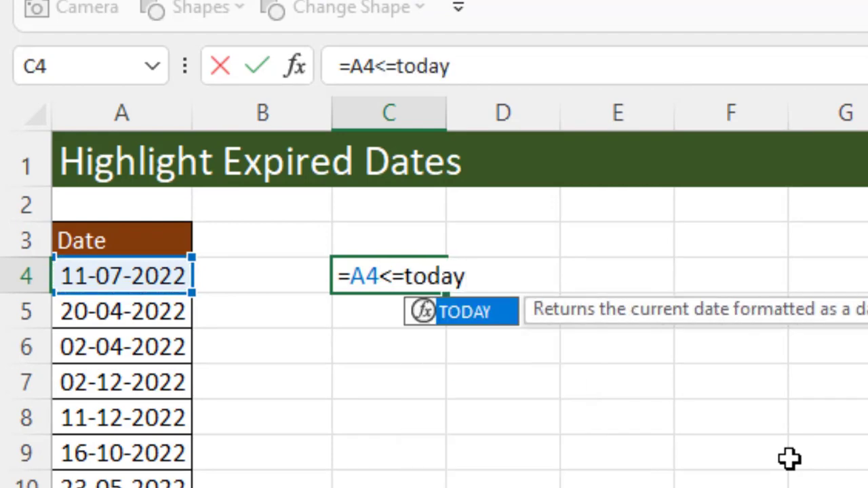
pyautogui.write('()')
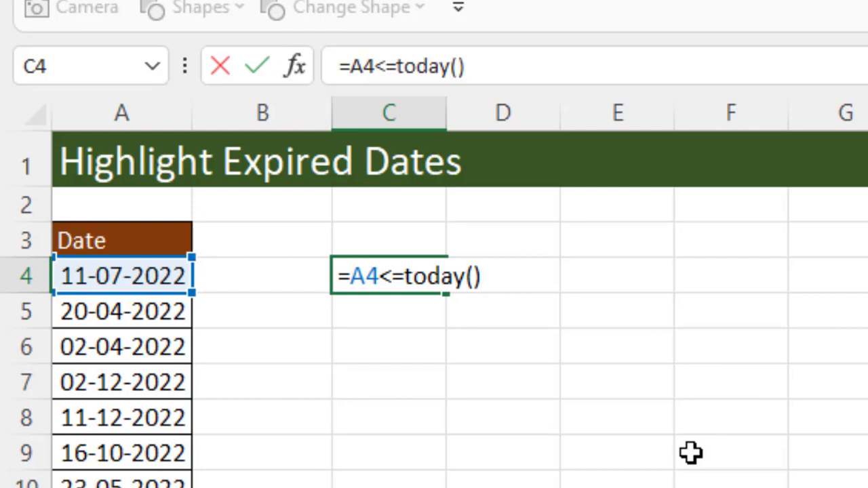
pyautogui.press('Return')
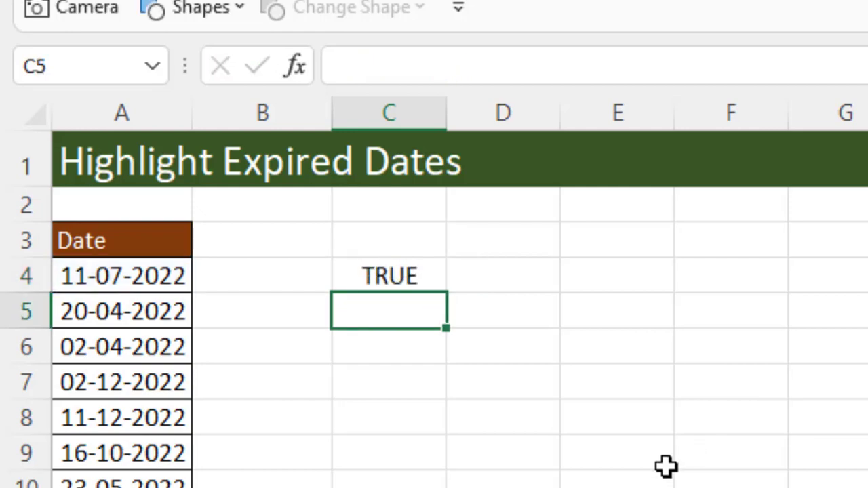
# - Fill the C4 formula down through C12 and check the result for the date in row 7
pyautogui.click(409, 277)
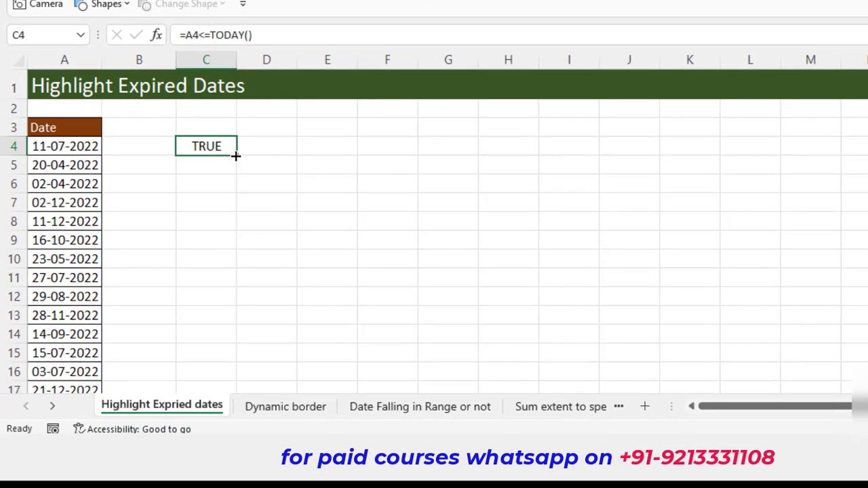
pyautogui.moveTo(226, 304); pyautogui.dragTo(258, 294)
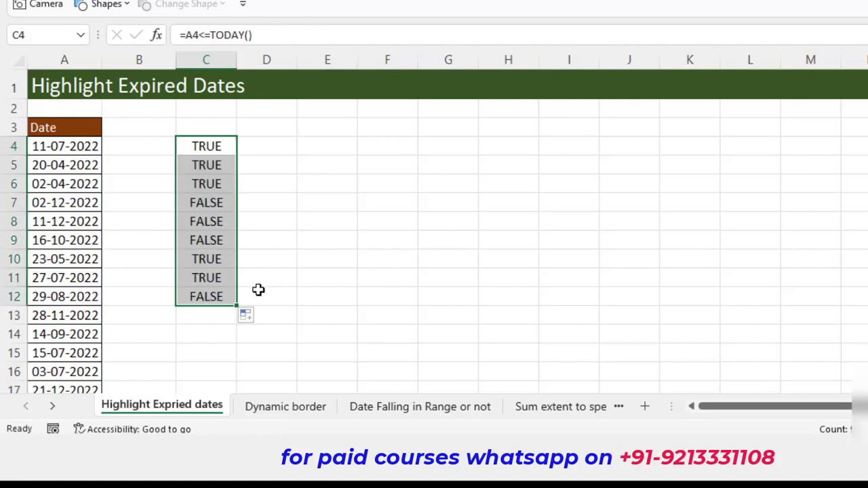
pyautogui.click(82, 205)
pyautogui.click(195, 202)
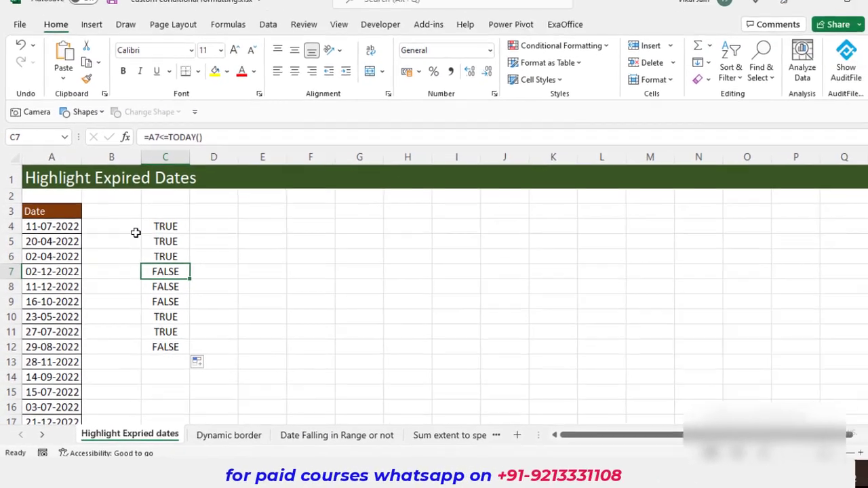
# - Copy the formula text =A4<=TODAY() from cell C4, leaving the cell's content as it is
pyautogui.click(159, 229)
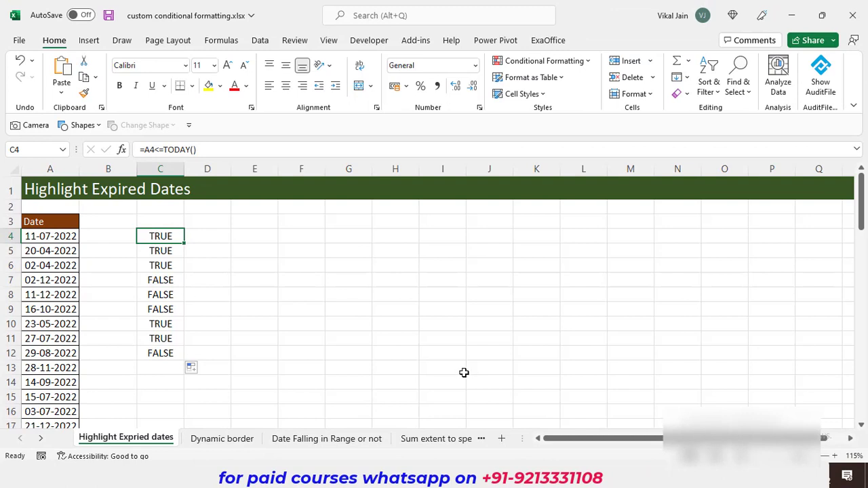
pyautogui.press('F2')
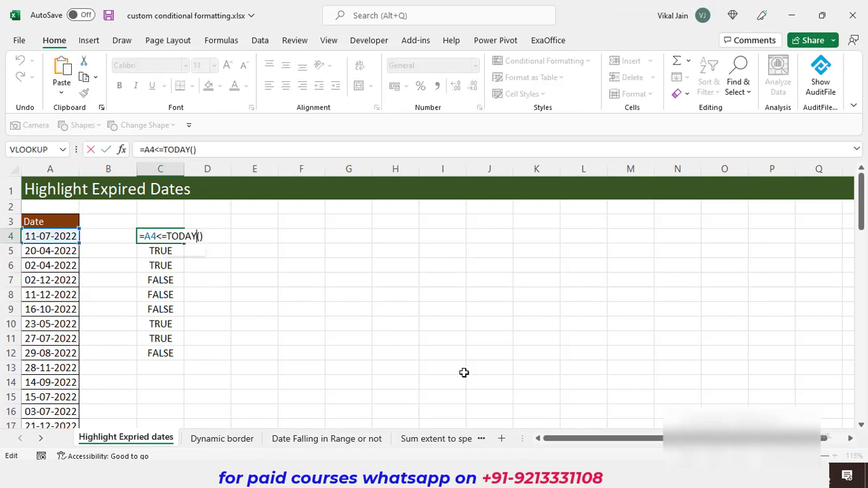
pyautogui.hotkey('shift', 'Home')
pyautogui.hotkey('ctrl', 'c')
pyautogui.press('Escape')
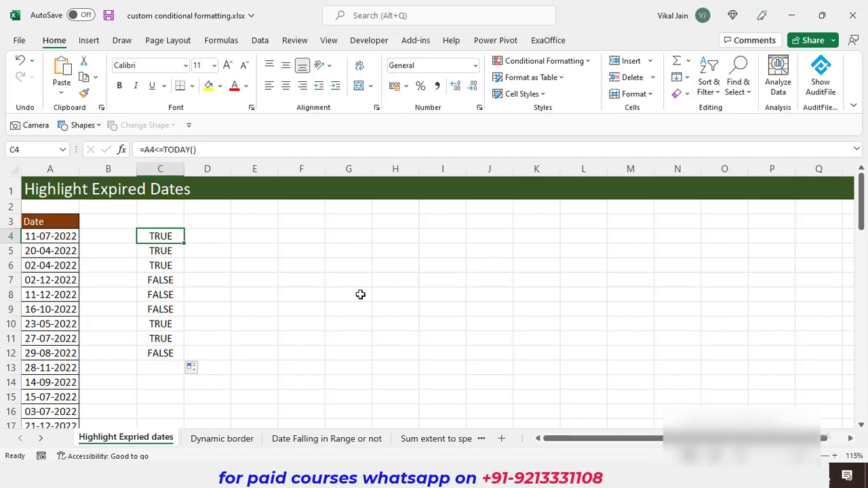
# - Create a formula-based conditional formatting rule for the dates in A4:A73, using the copied formula =A4<=TODAY()
pyautogui.click(60, 238)
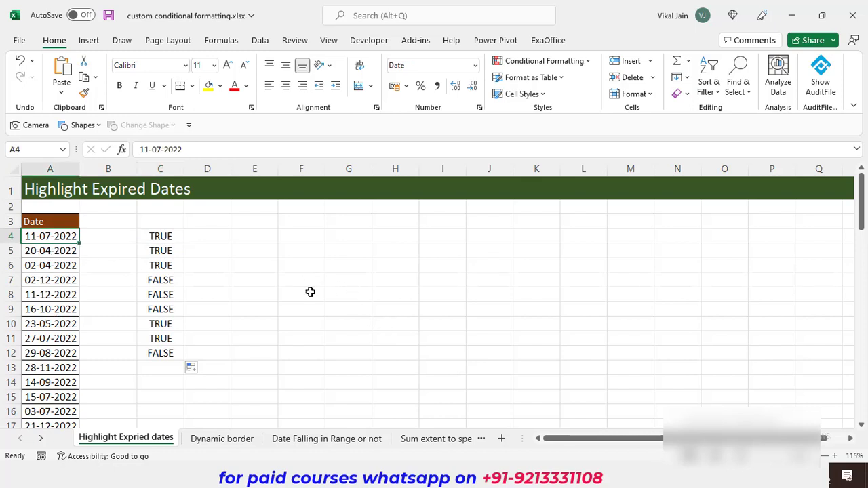
pyautogui.hotkey('ctrl', 'shift', 'Down')
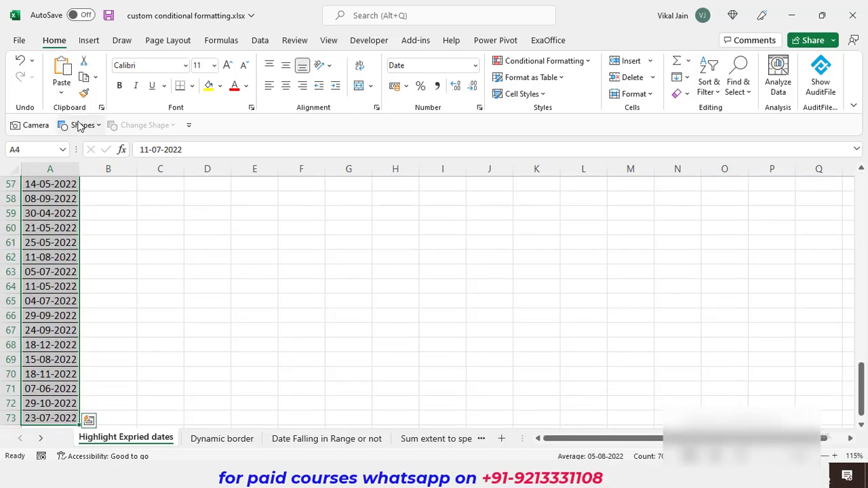
pyautogui.click(588, 66)
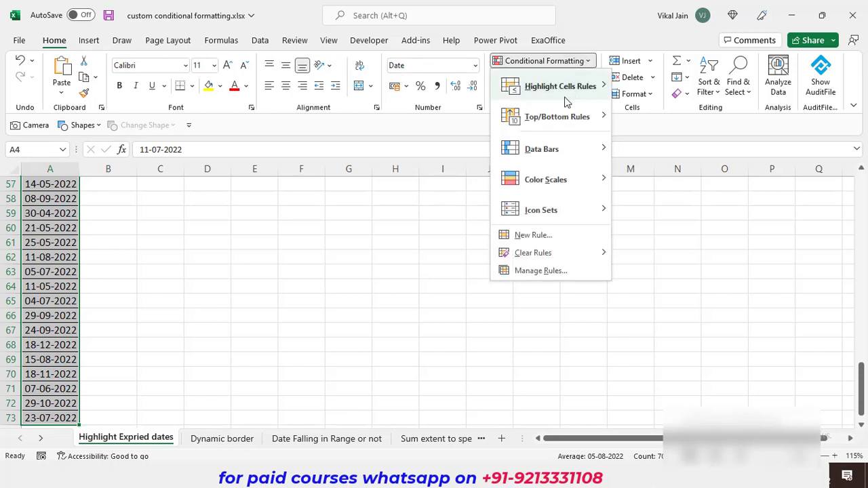
pyautogui.click(536, 235)
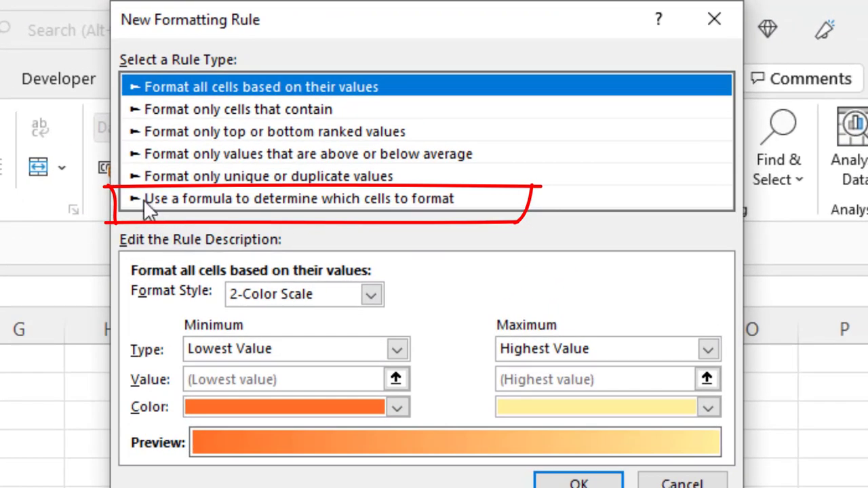
pyautogui.click(358, 198)
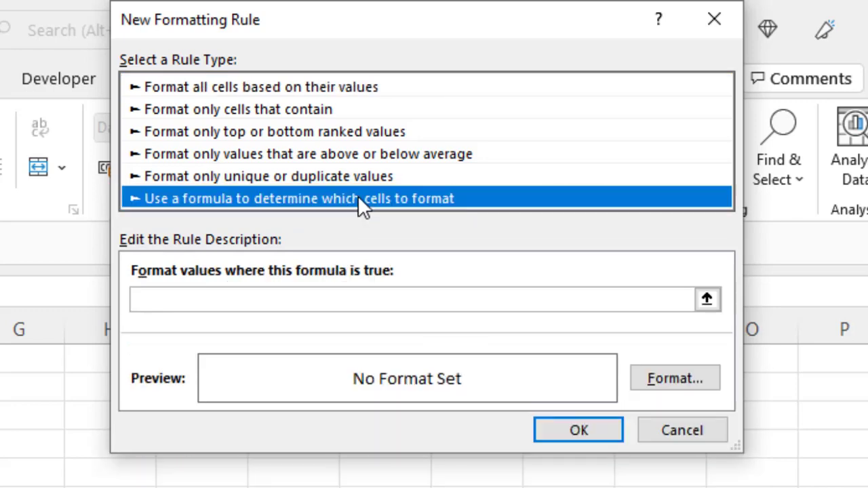
pyautogui.click(288, 302)
pyautogui.hotkey('ctrl', 'v')
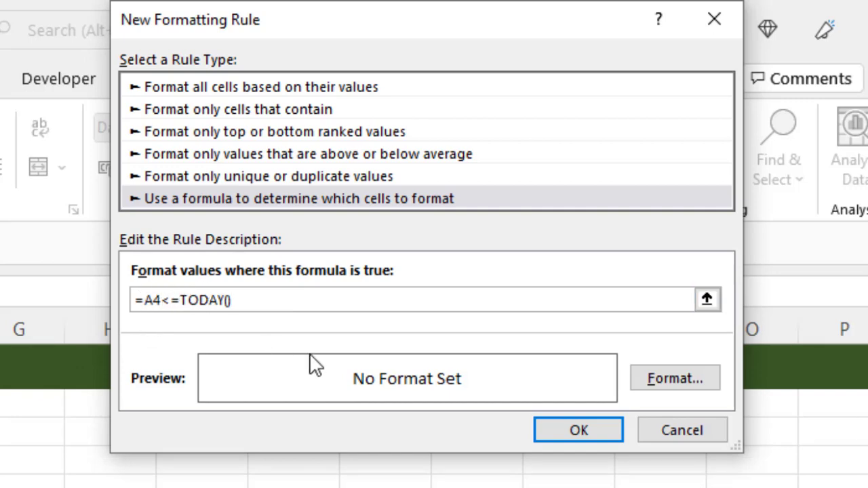
# - Give the rule a yellow background fill and apply it to the selected dates
pyautogui.click(681, 392)
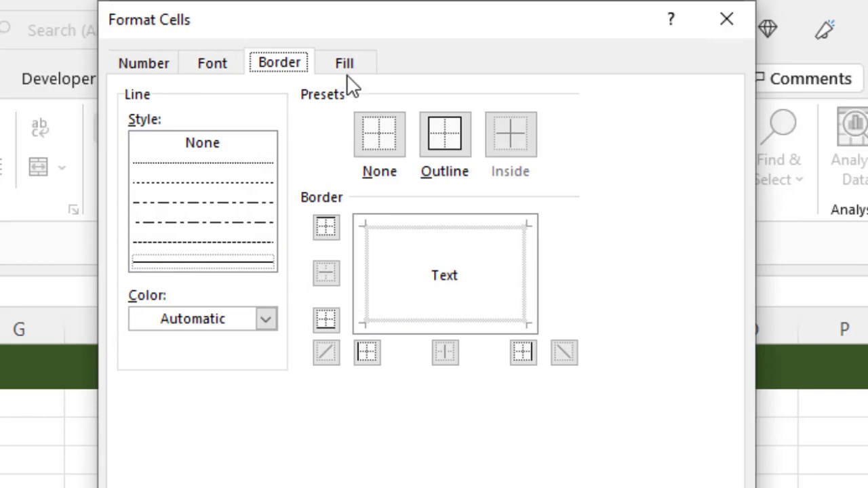
pyautogui.click(344, 63)
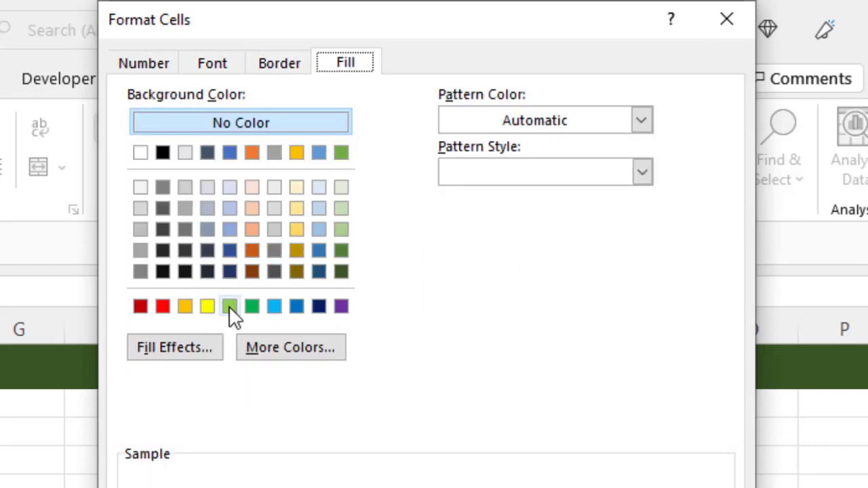
pyautogui.click(207, 304)
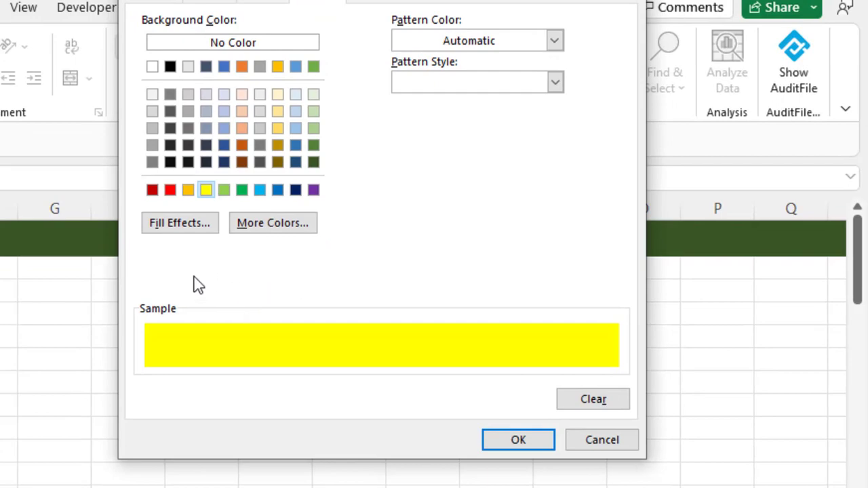
pyautogui.click(518, 440)
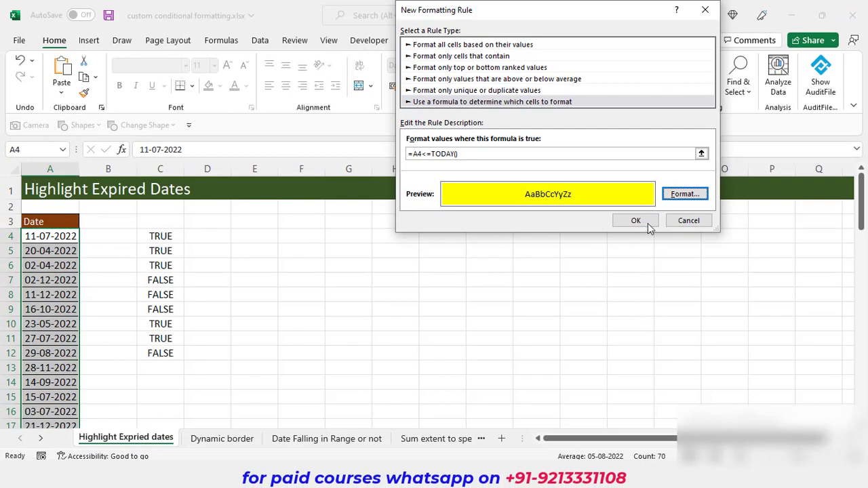
pyautogui.click(646, 224)
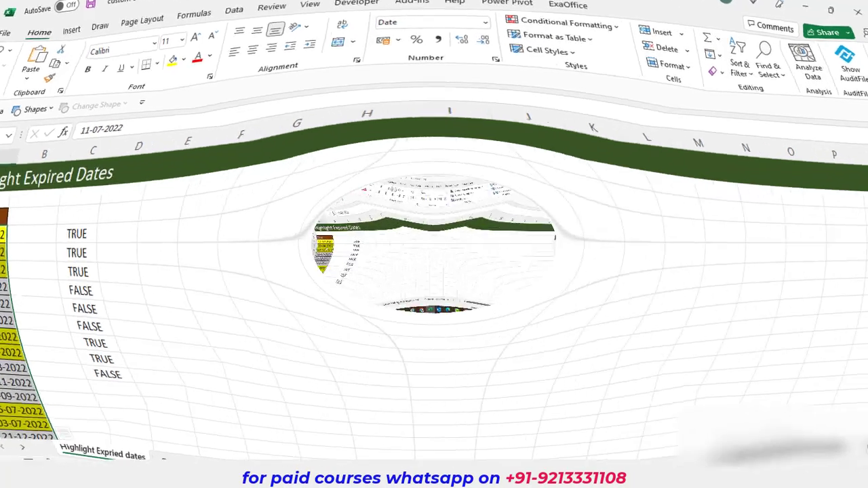
# - Open the Dynamic border sheet and examine the end of its Date list and the empty rows below
pyautogui.click(202, 437)
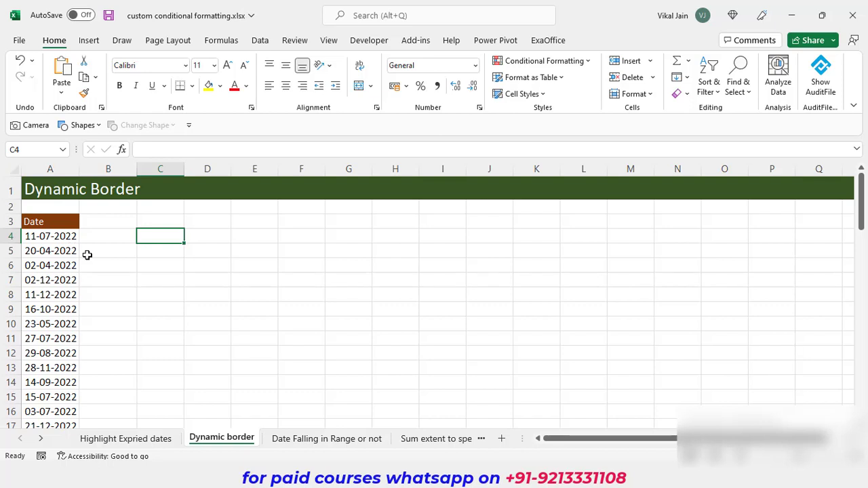
pyautogui.click(54, 239)
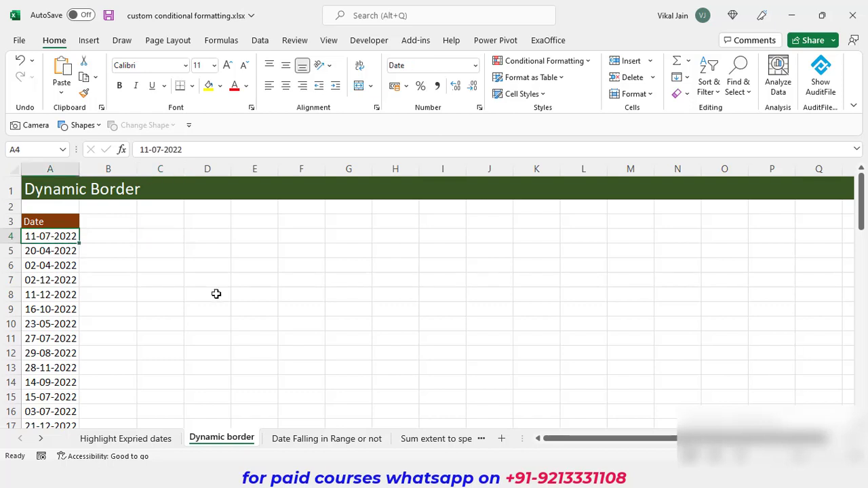
pyautogui.hotkey('ctrl', 'Down')
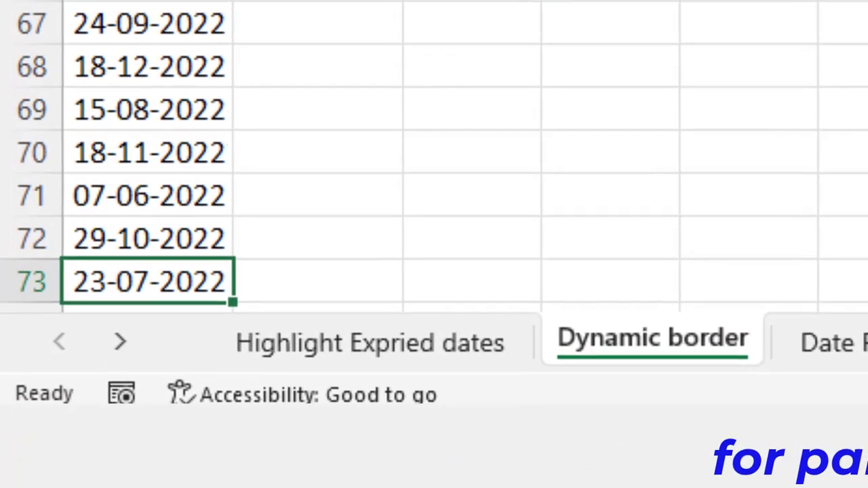
pyautogui.scroll(-1, 151, 383)
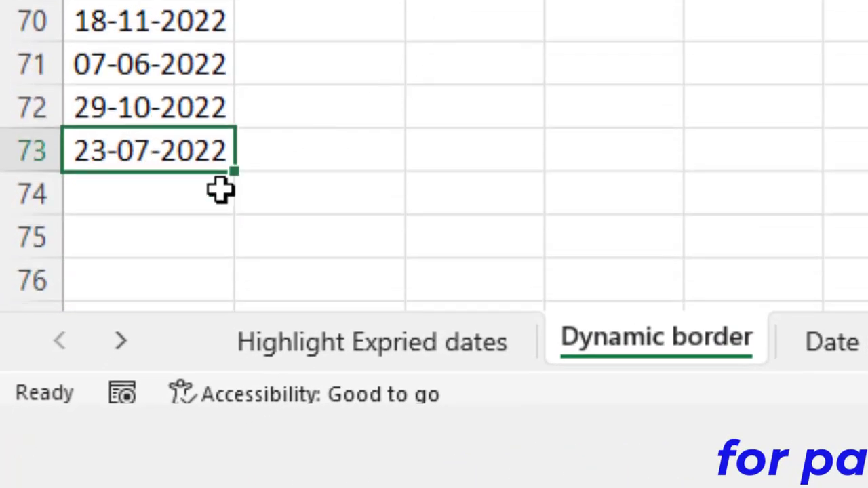
pyautogui.click(147, 205)
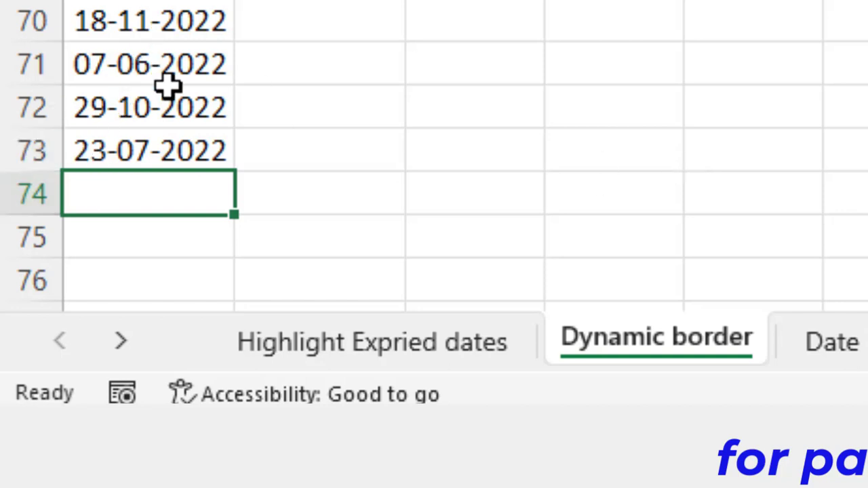
pyautogui.click(162, 27)
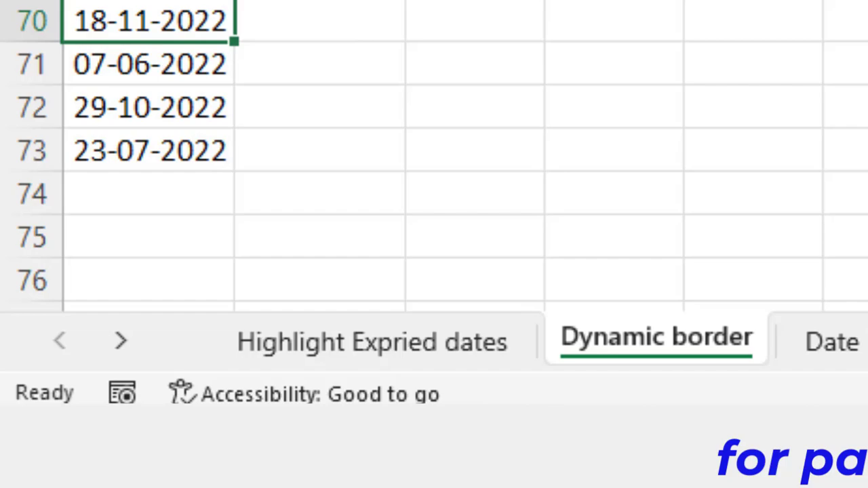
# - Select column A of the Date list from A4 down to the last row of the sheet
pyautogui.scroll(20, 434, 156)
pyautogui.click(58, 151)
pyautogui.hotkey('ctrl', 'shift', 'Down')
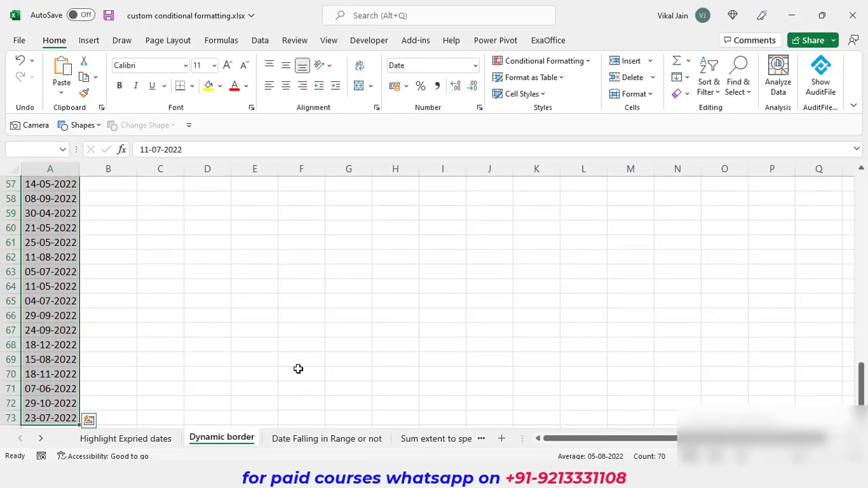
pyautogui.hotkey('ctrl', 'shift', 'Down')
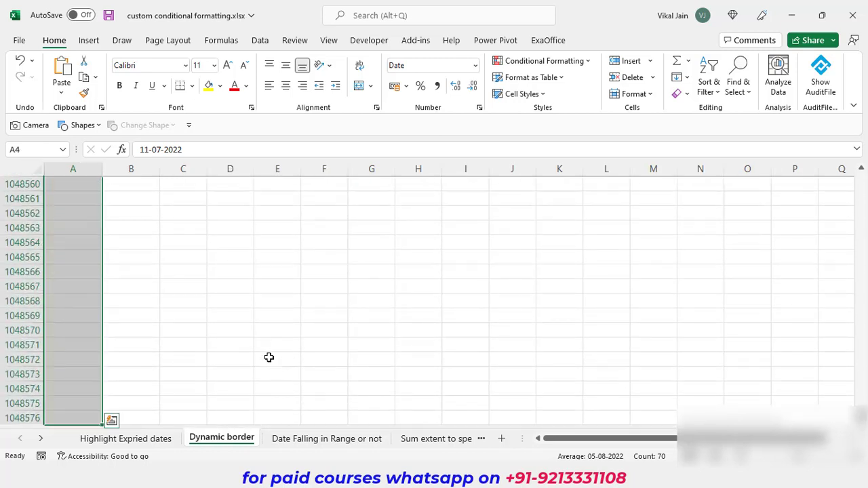
pyautogui.scroll(10, 245, 339)
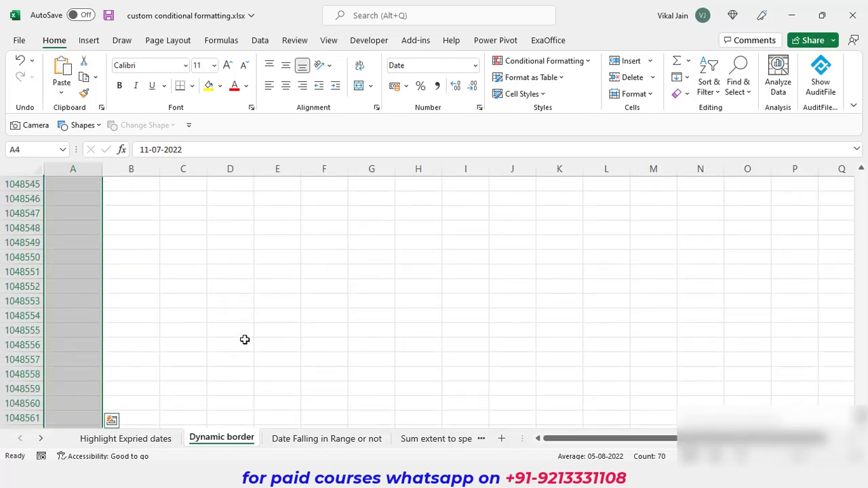
pyautogui.scroll(14, 245, 339)
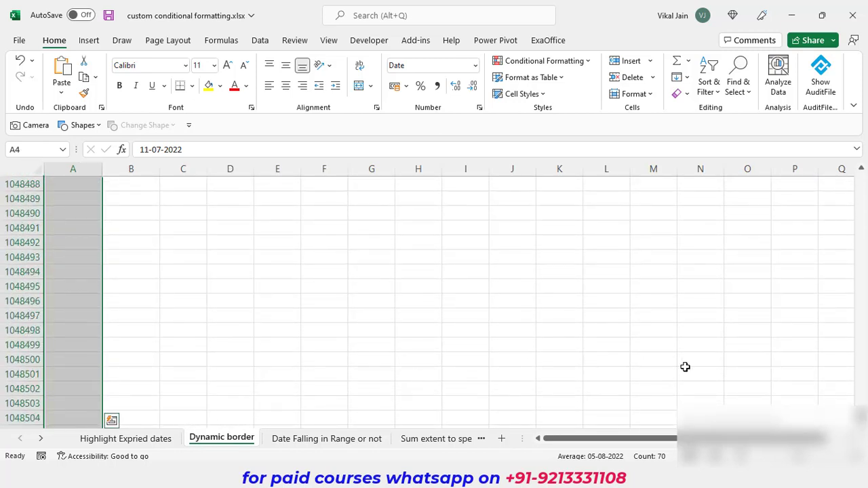
pyautogui.moveTo(861, 414); pyautogui.dragTo(865, 264)
pyautogui.moveTo(864, 183); pyautogui.dragTo(862, 178)
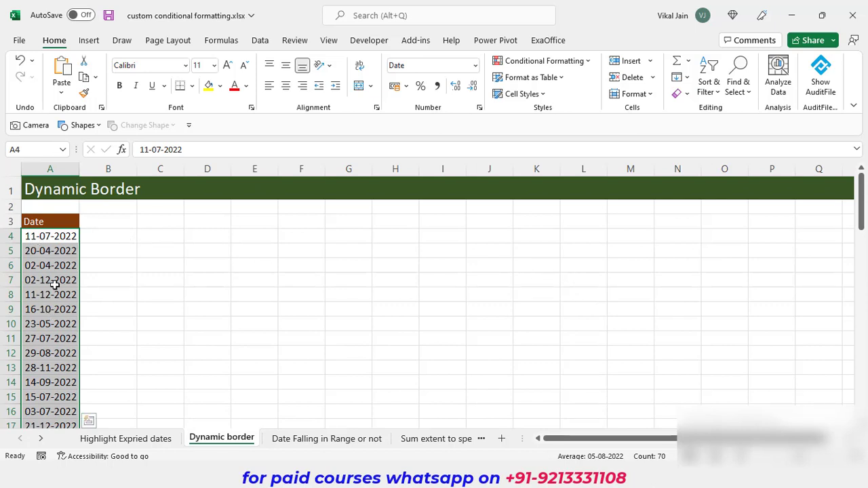
# - Create a formula-based conditional formatting rule for the selected column cells with the formula =$A4<>""
pyautogui.click(585, 67)
pyautogui.click(533, 235)
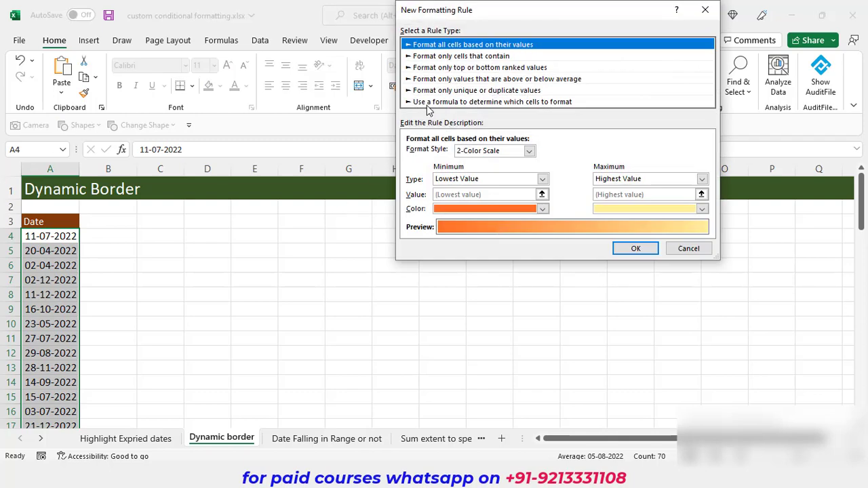
pyautogui.click(434, 102)
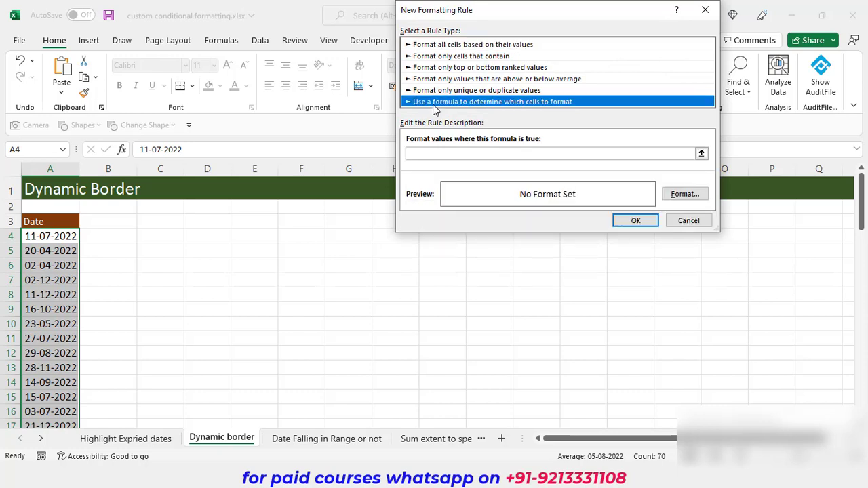
pyautogui.click(429, 153)
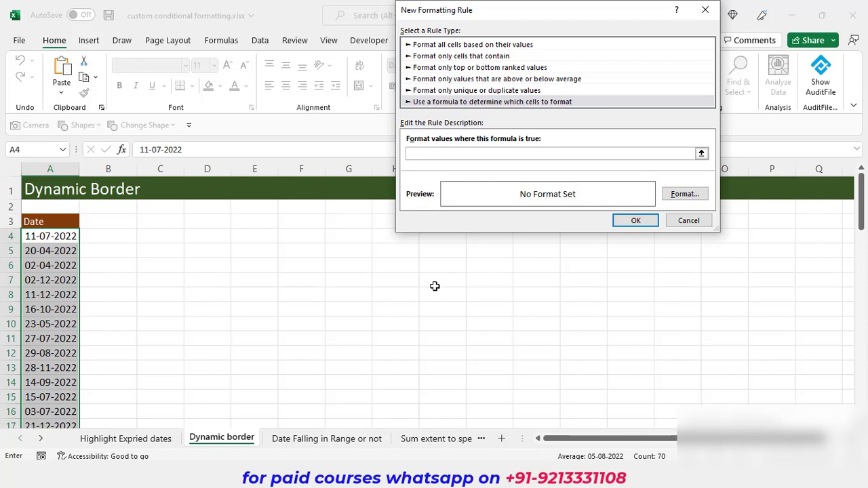
pyautogui.click(66, 239)
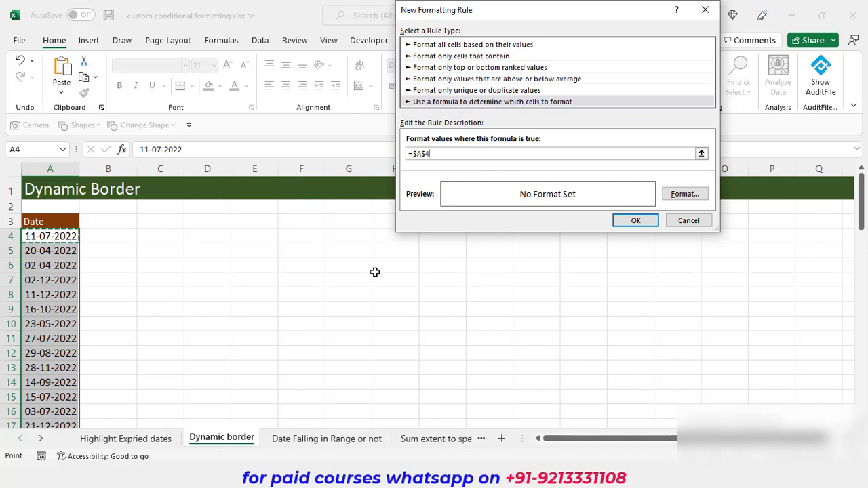
pyautogui.press('F4')
pyautogui.write('<>""')
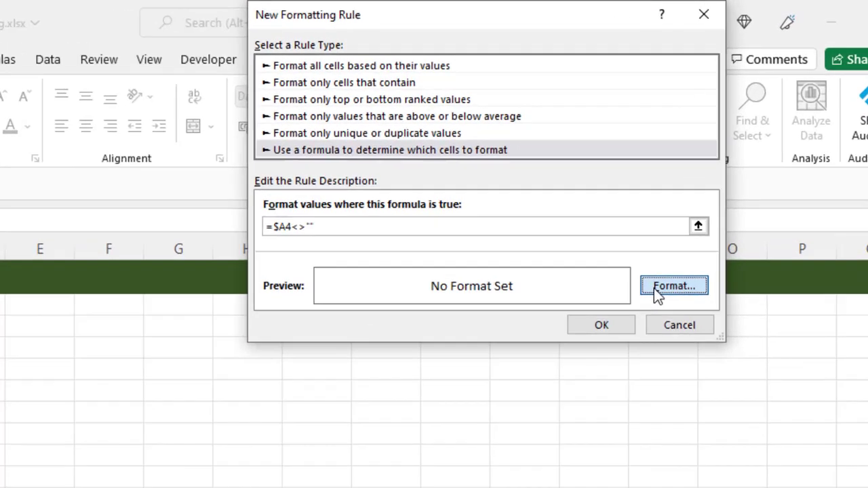
# - Give the rule an outline border around each cell and apply it to the selected range
pyautogui.click(692, 202)
pyautogui.click(229, 65)
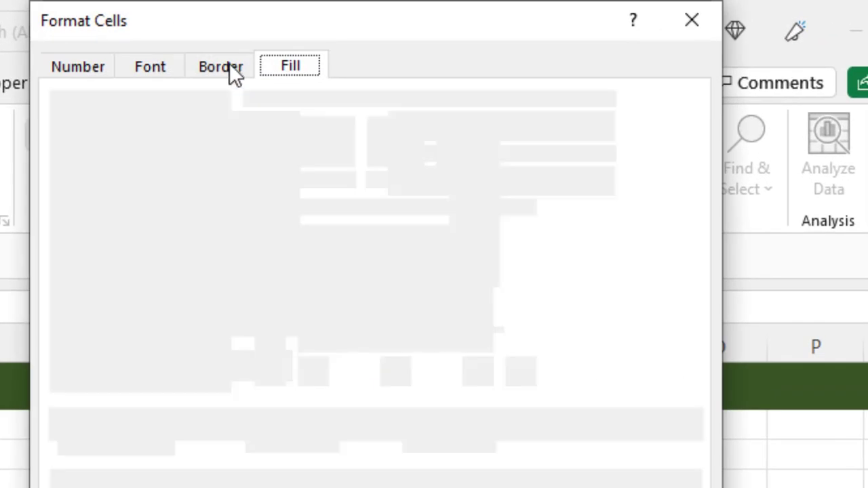
pyautogui.click(391, 165)
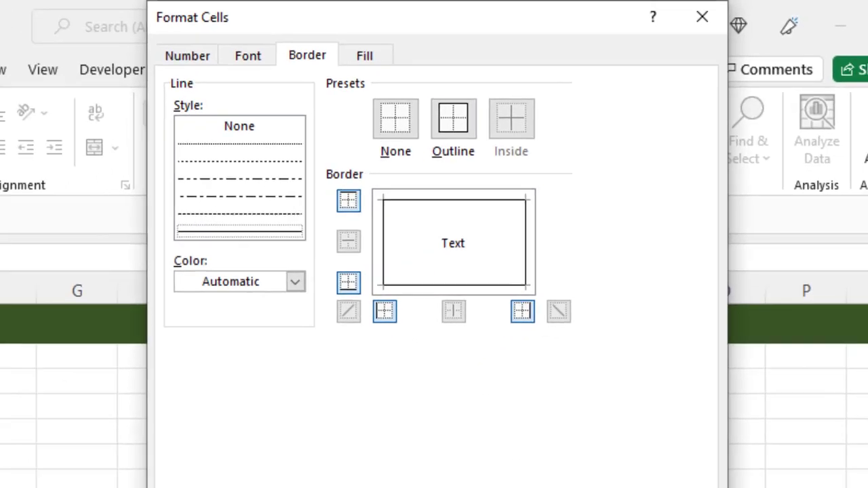
pyautogui.press('Return')
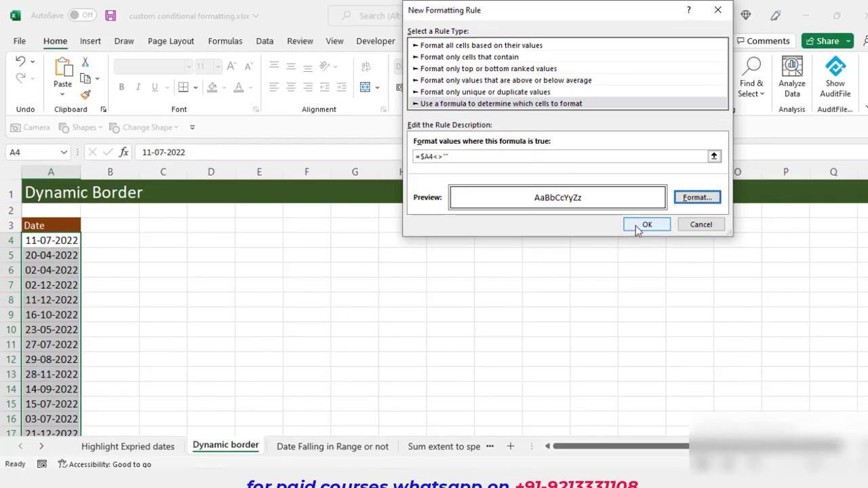
pyautogui.click(637, 226)
# - Clear the last two dates, in A72:A73, to test the dynamic border on emptied cells
pyautogui.click(49, 258)
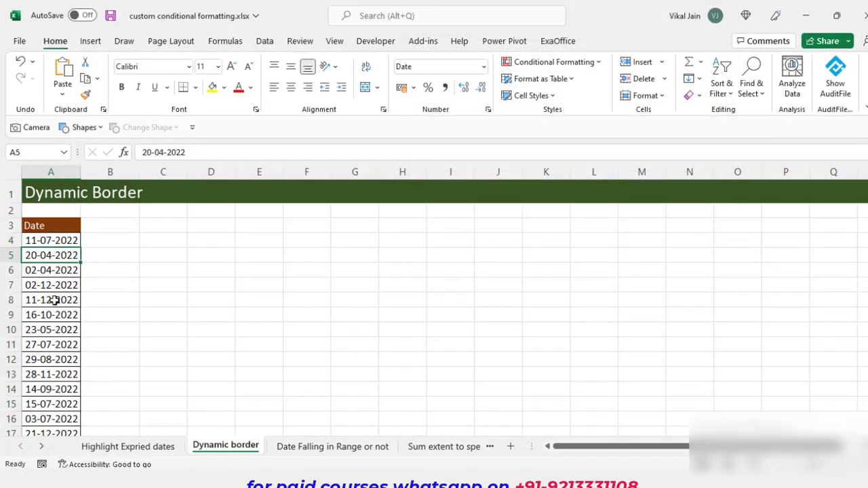
pyautogui.scroll(-4, 55, 305)
pyautogui.scroll(-15, 55, 308)
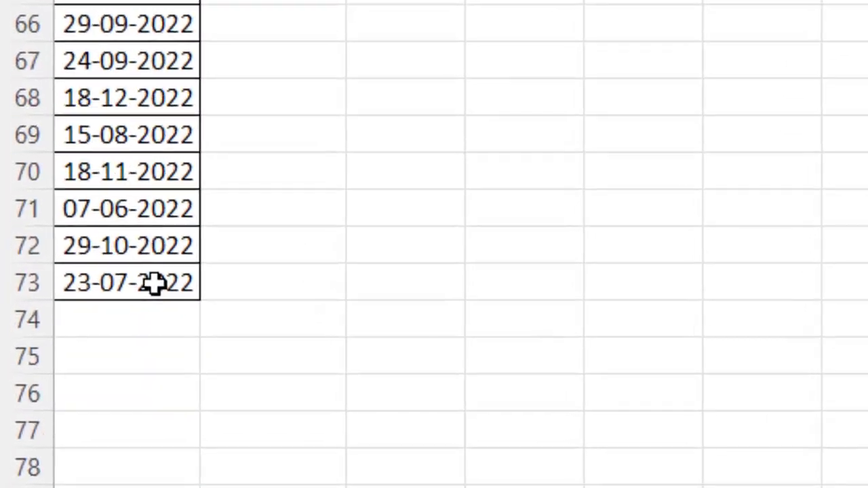
pyautogui.moveTo(102, 245); pyautogui.dragTo(109, 281)
pyautogui.press('Delete')
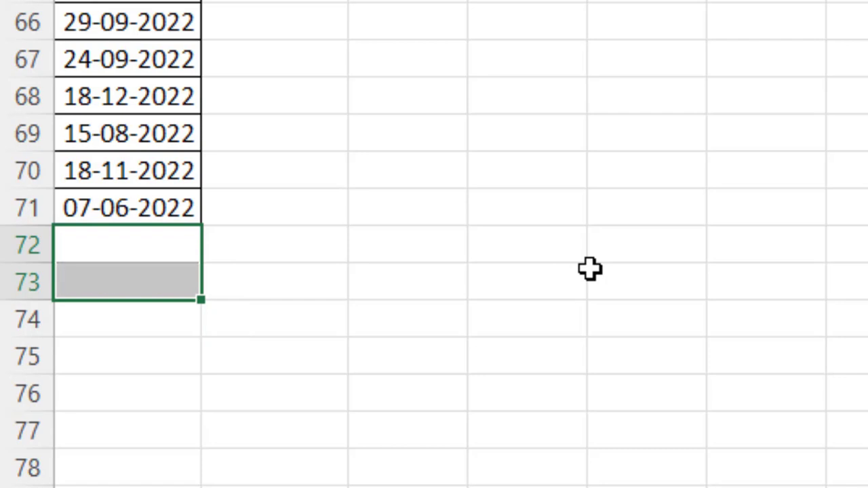
pyautogui.click(585, 271)
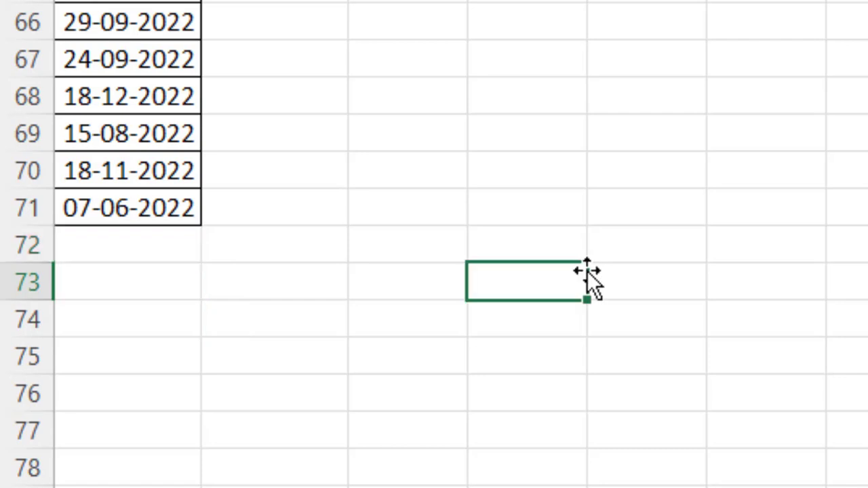
# - Enter the current date, 25-08-2022, in cell A73 to test the border on a newly filled cell
pyautogui.click(127, 278)
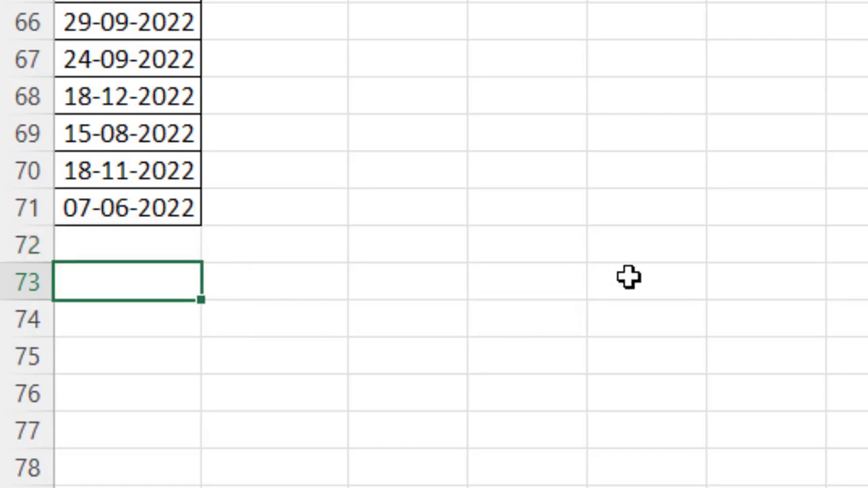
pyautogui.hotkey('ctrl', ';')
pyautogui.press('Return')
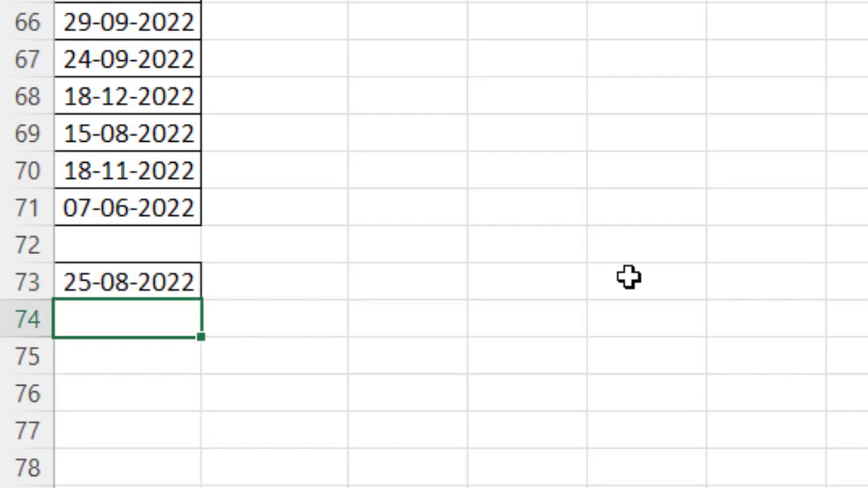
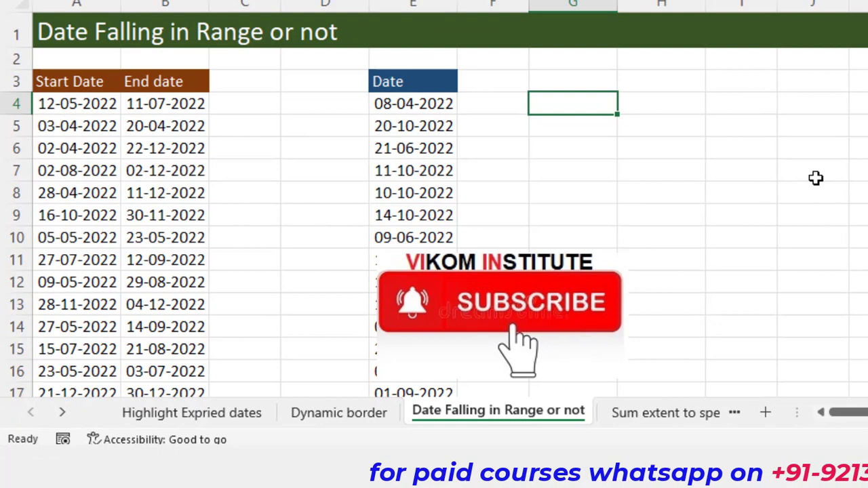
# - Enter the formula =AND(E4>=A4,E4<=B4) in cell G4 of the Date Falling in Range or not sheet
pyautogui.write('=')
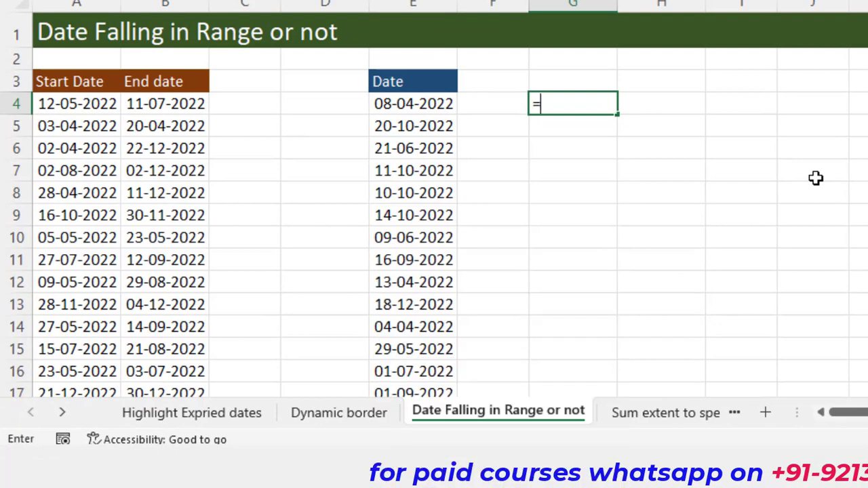
pyautogui.write('and')
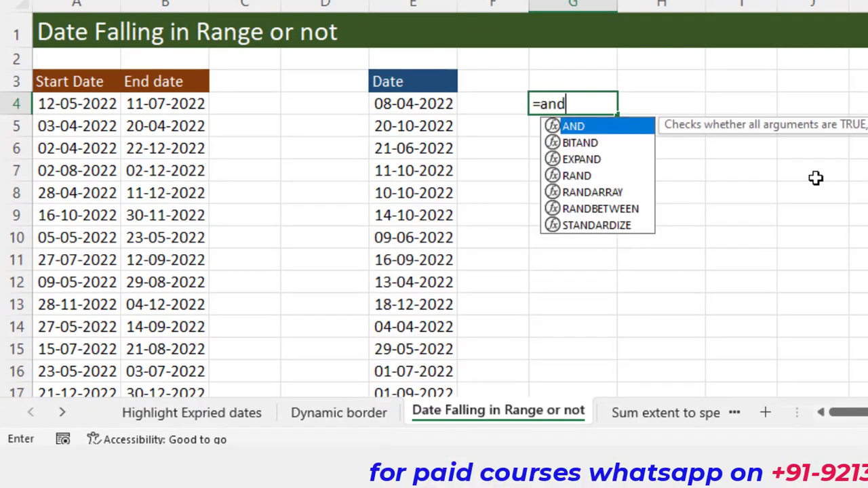
pyautogui.press('Tab')
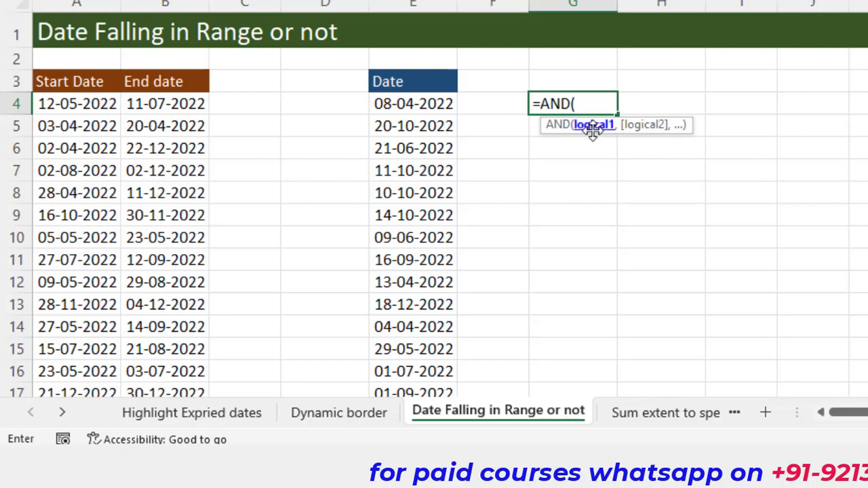
pyautogui.click(419, 110)
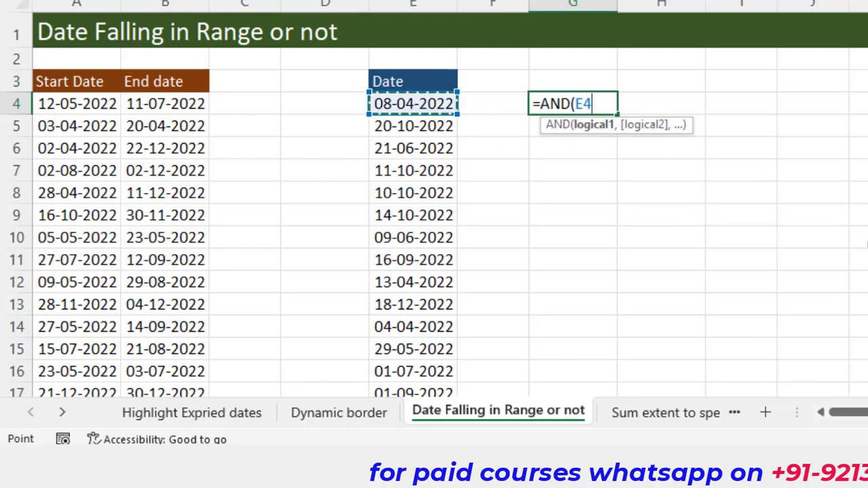
pyautogui.write('>')
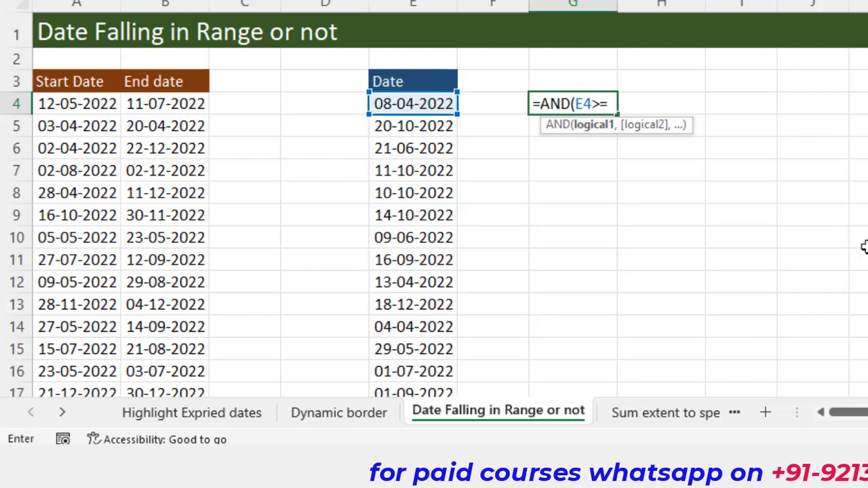
pyautogui.write('=')
pyautogui.click(90, 103)
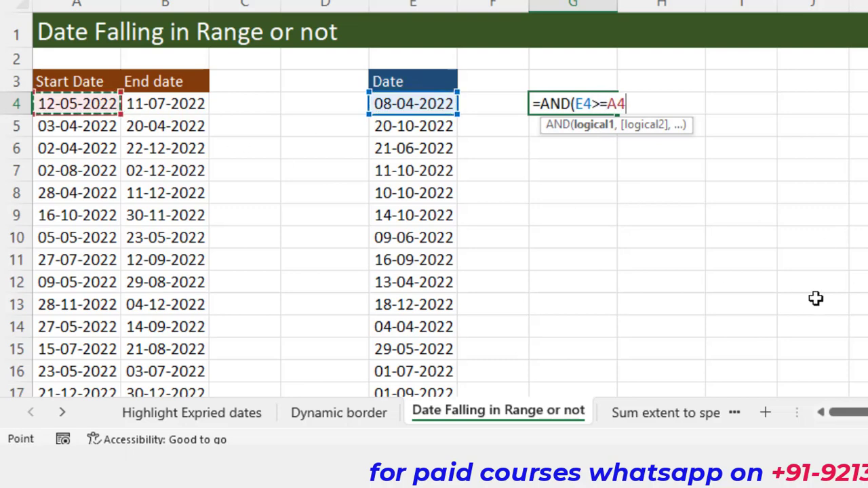
pyautogui.write(',')
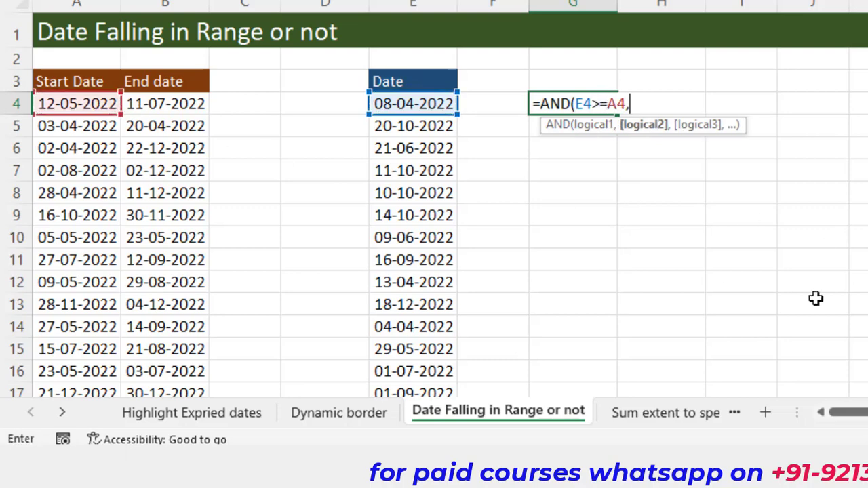
pyautogui.click(432, 100)
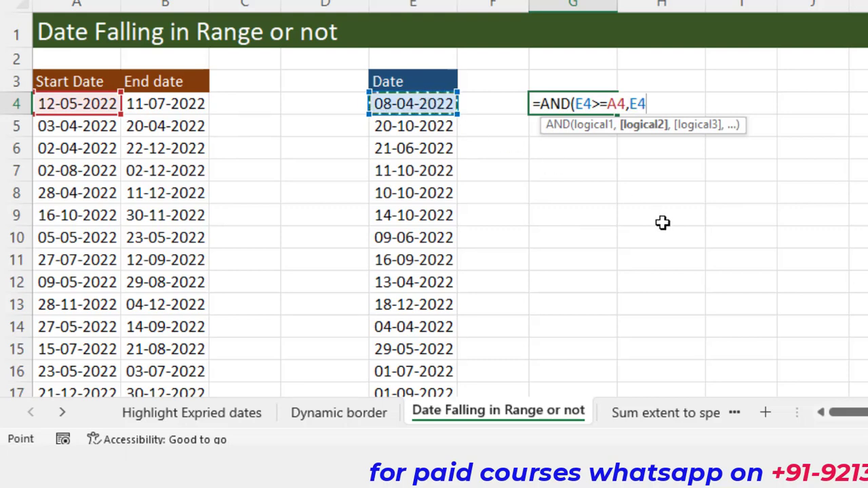
pyautogui.write('<=')
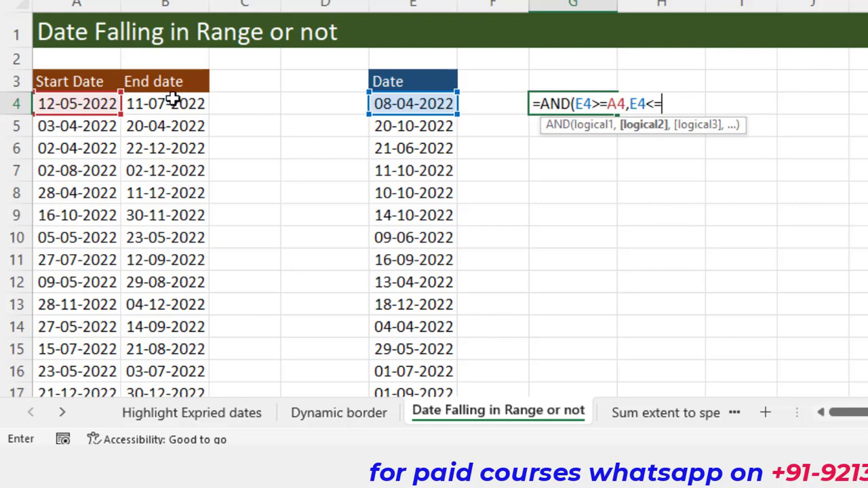
pyautogui.click(170, 102)
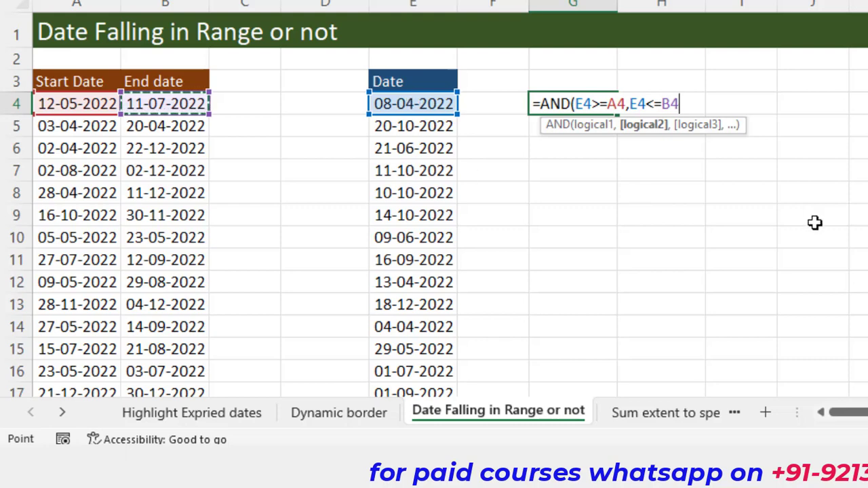
pyautogui.write(')')
pyautogui.press('Return')
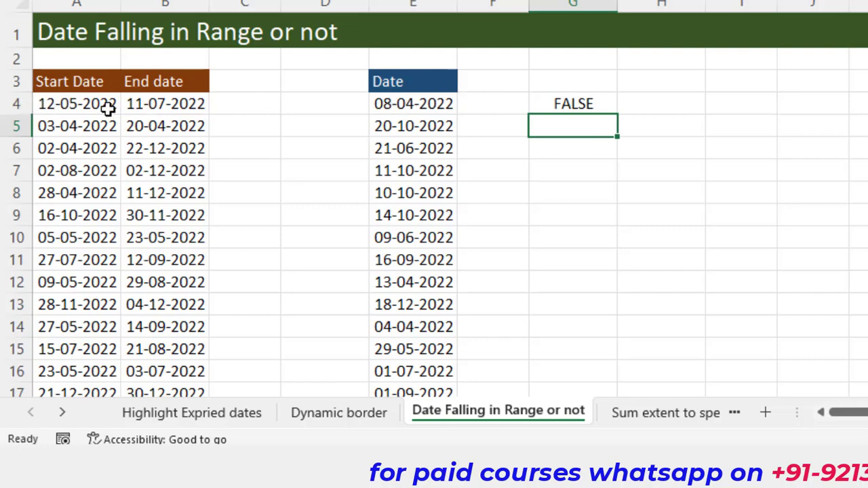
# - Fill the G4 formula down to G13 and compare the results with the dates in column E
pyautogui.click(573, 104)
pyautogui.moveTo(617, 116); pyautogui.dragTo(619, 321)
pyautogui.moveTo(725, 294); pyautogui.dragTo(725, 293)
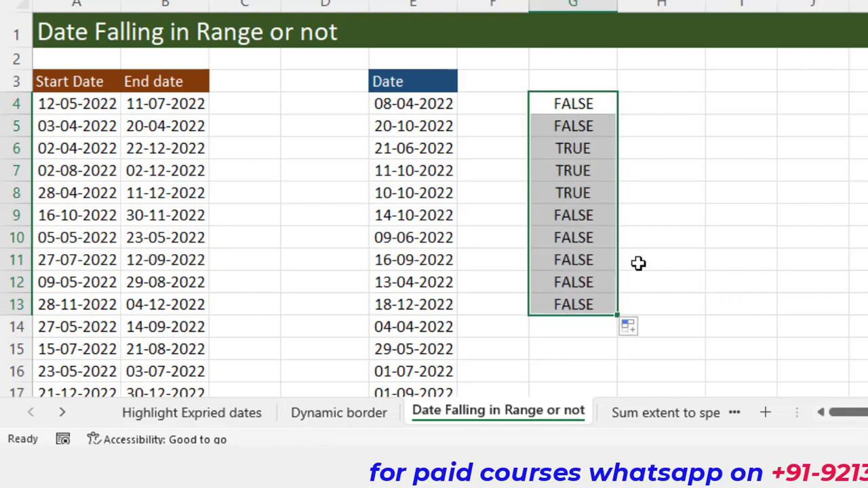
pyautogui.moveTo(430, 147); pyautogui.dragTo(423, 174)
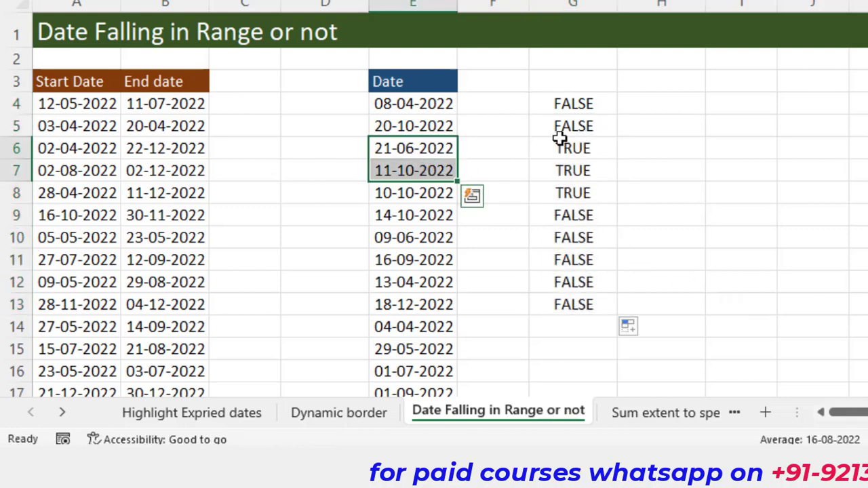
# - Copy the text of the AND formula from cell G4, leaving the cell unchanged
pyautogui.click(552, 103)
pyautogui.press('F2')
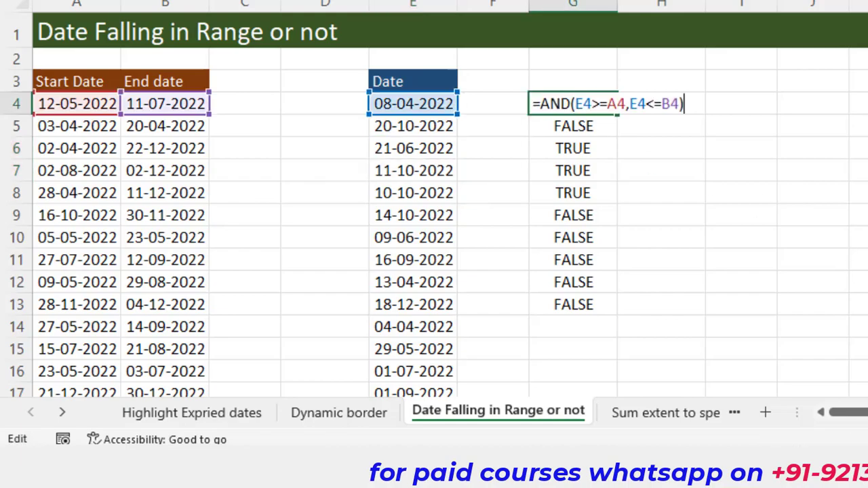
pyautogui.press('Home')
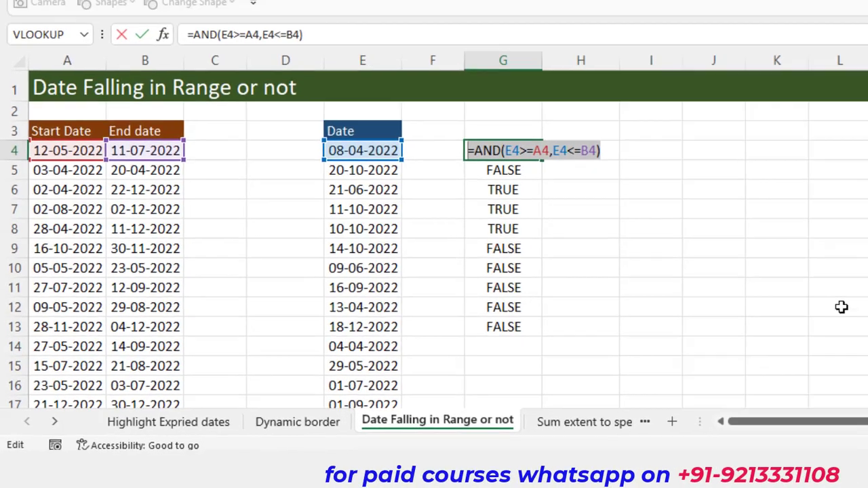
pyautogui.press('Escape')
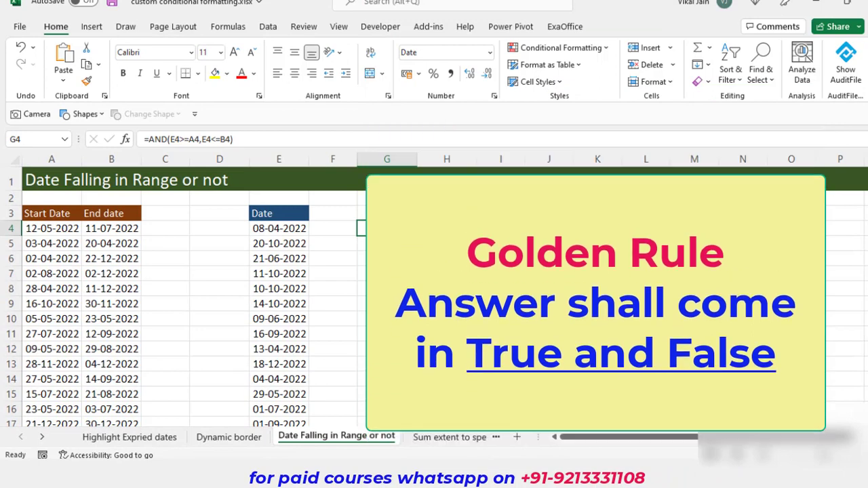
# - Create a formula-based conditional formatting rule for the dates in E4:E73, using =AND(E4>=A4,E4<=B4)
pyautogui.click(289, 228)
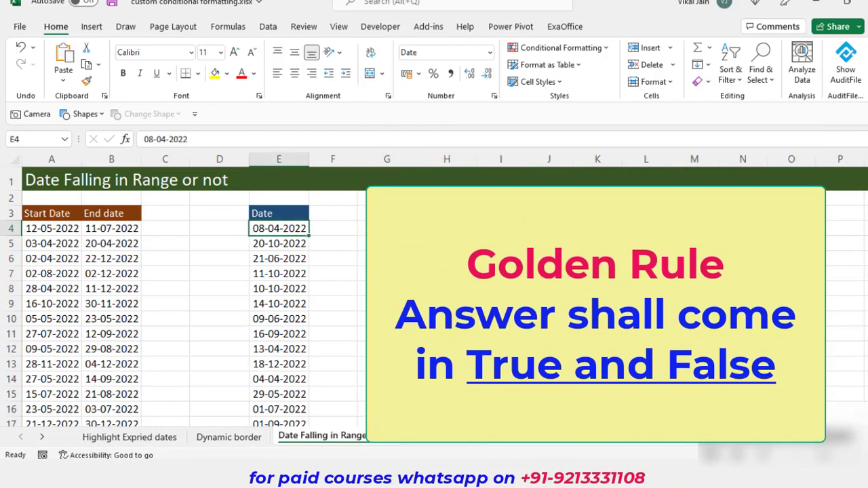
pyautogui.hotkey('ctrl', 'shift', 'Down')
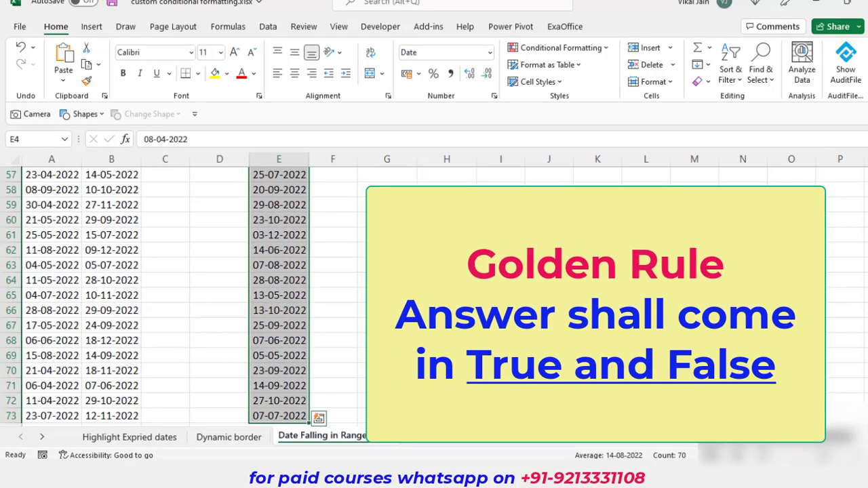
pyautogui.scroll(19, 189, 291)
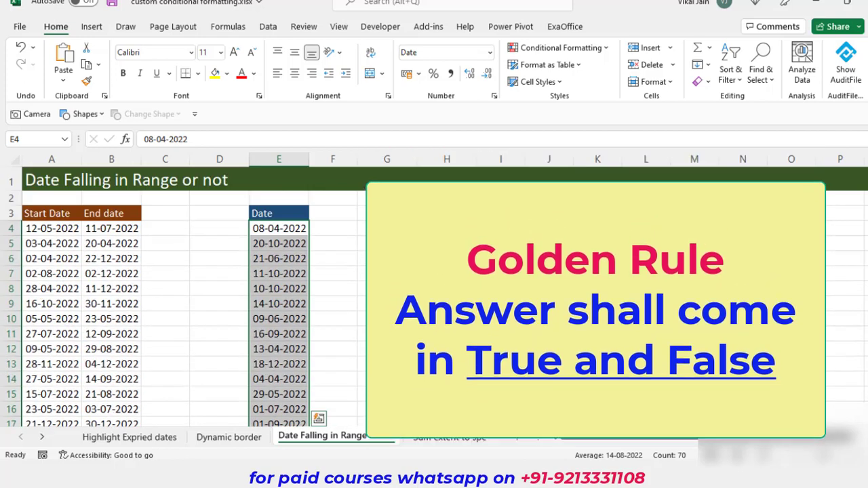
pyautogui.click(560, 47)
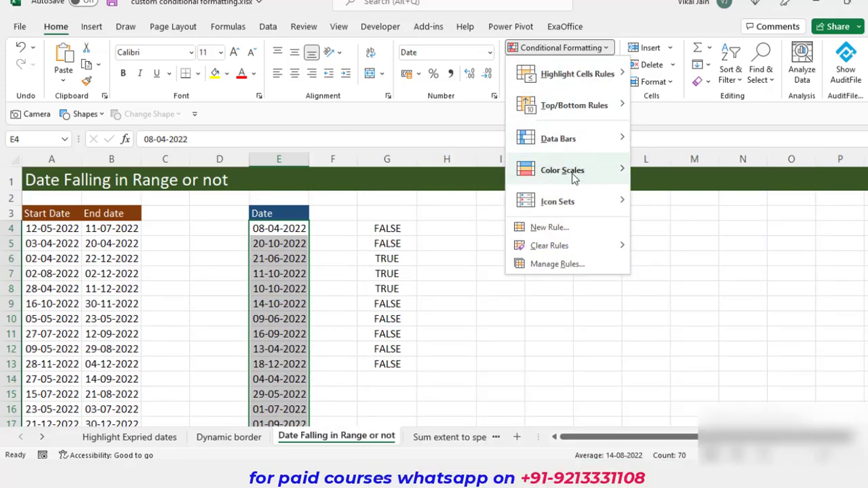
pyautogui.click(553, 227)
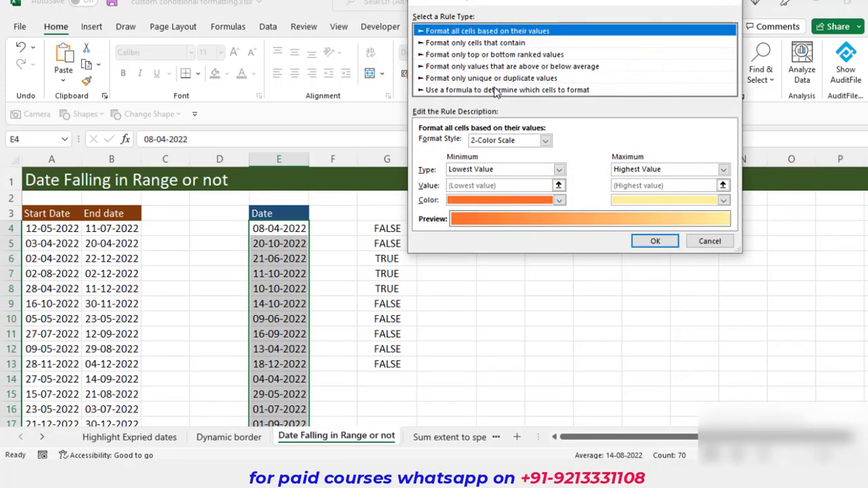
pyautogui.click(495, 90)
pyautogui.write('=AND(E4>=A4,E4<=B4)')
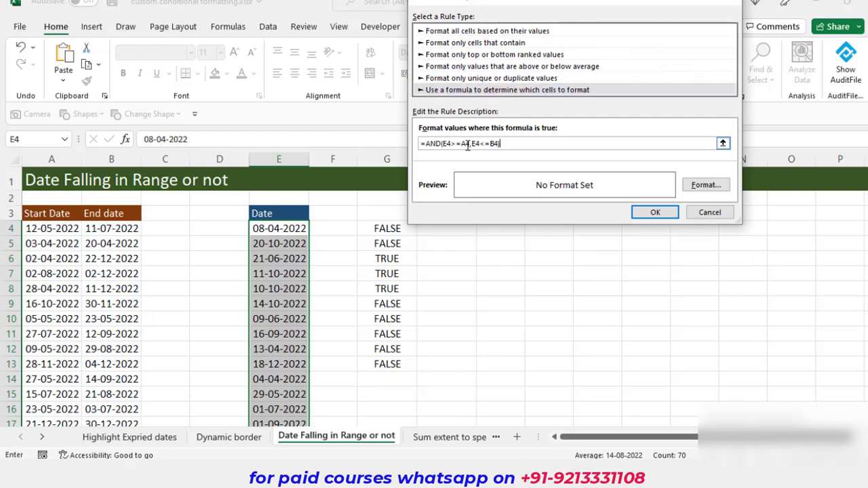
# - Give the rule a dark red fill and white font, and apply it to the selected dates
pyautogui.click(705, 191)
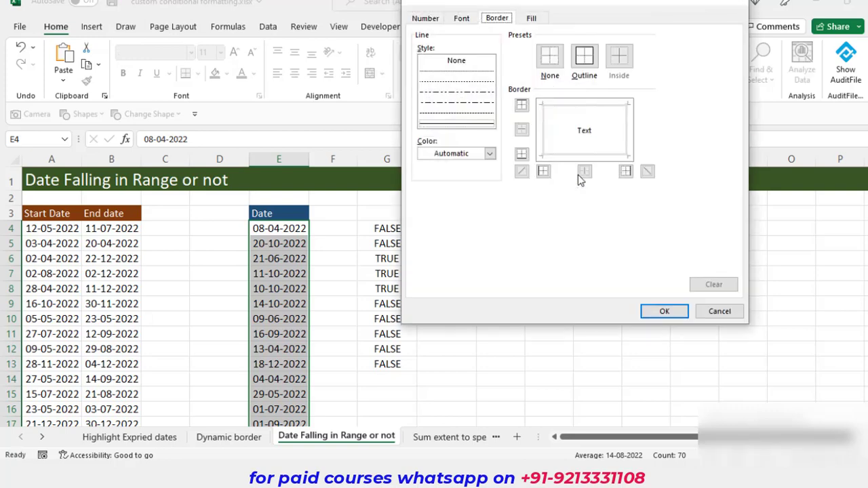
pyautogui.click(533, 19)
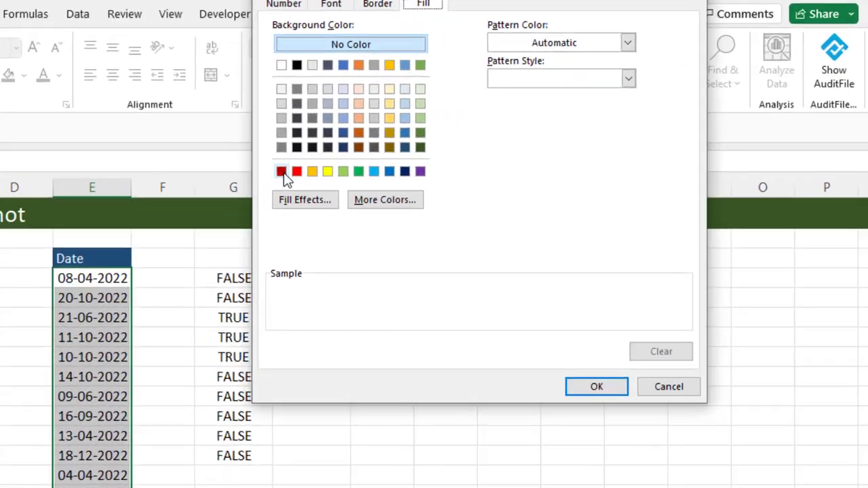
pyautogui.click(423, 147)
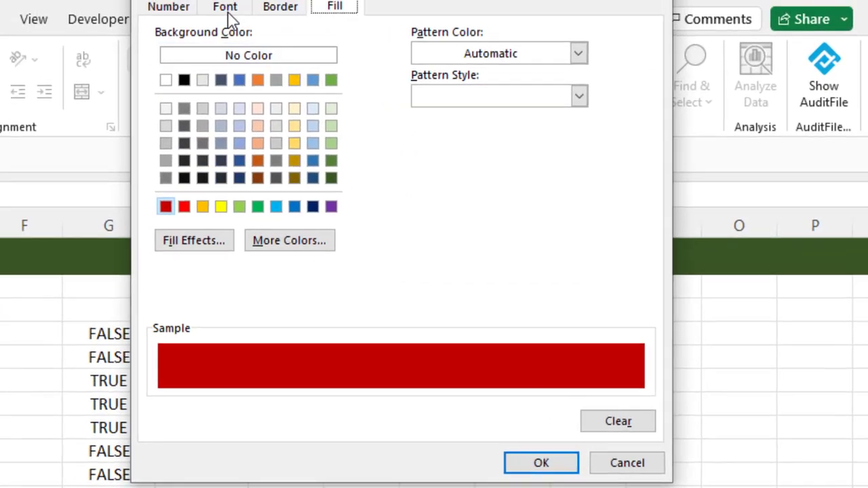
pyautogui.click(202, 0)
pyautogui.click(461, 169)
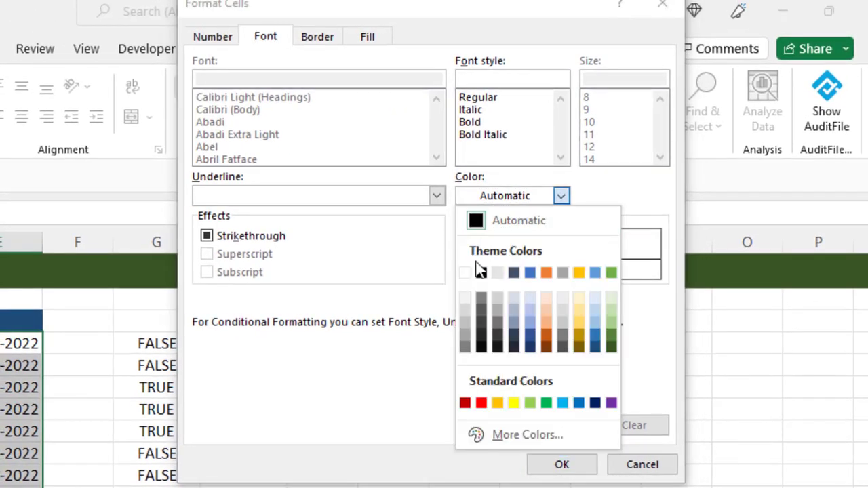
pyautogui.click(465, 273)
pyautogui.click(562, 464)
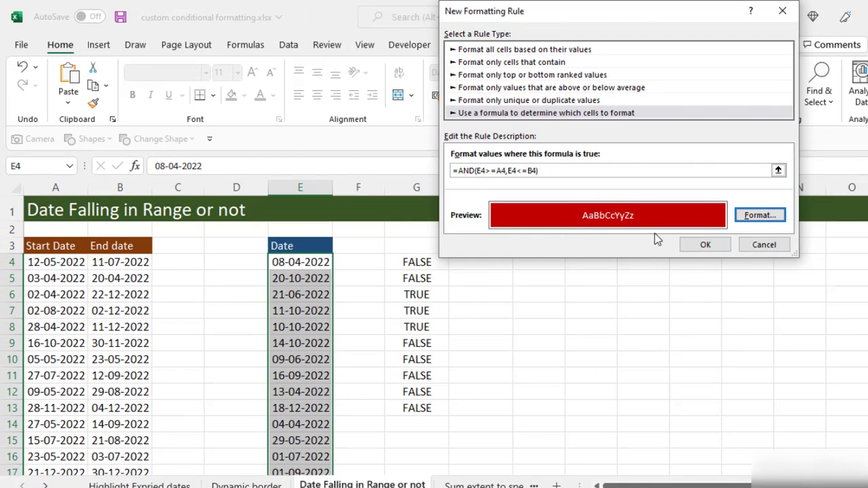
pyautogui.click(707, 250)
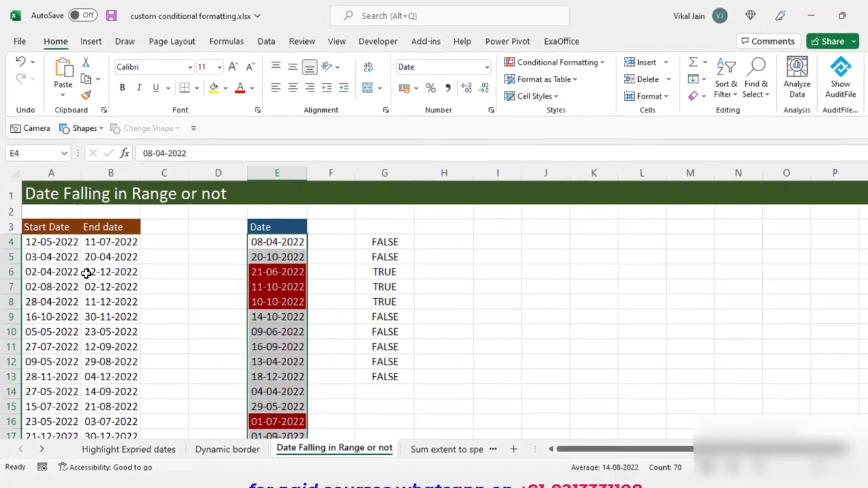
pyautogui.click(492, 316)
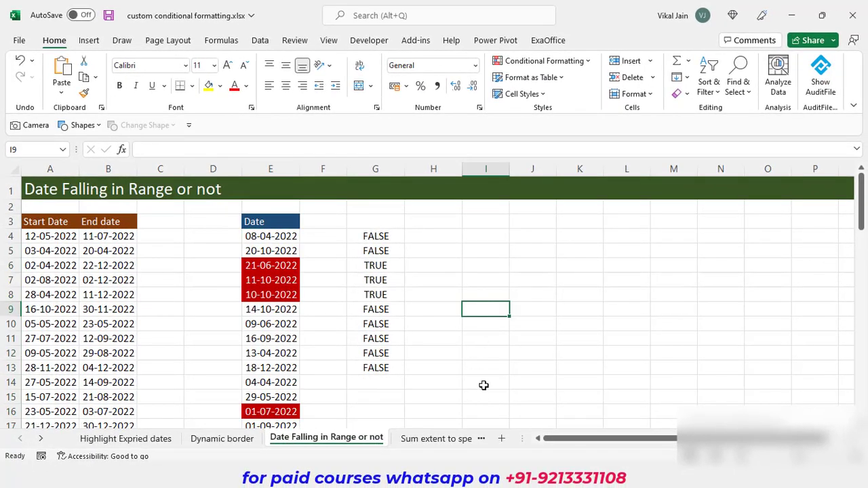
# - Open the Sum extent to specific number sheet and look over the Jan, Feb and Mar columns
pyautogui.click(434, 438)
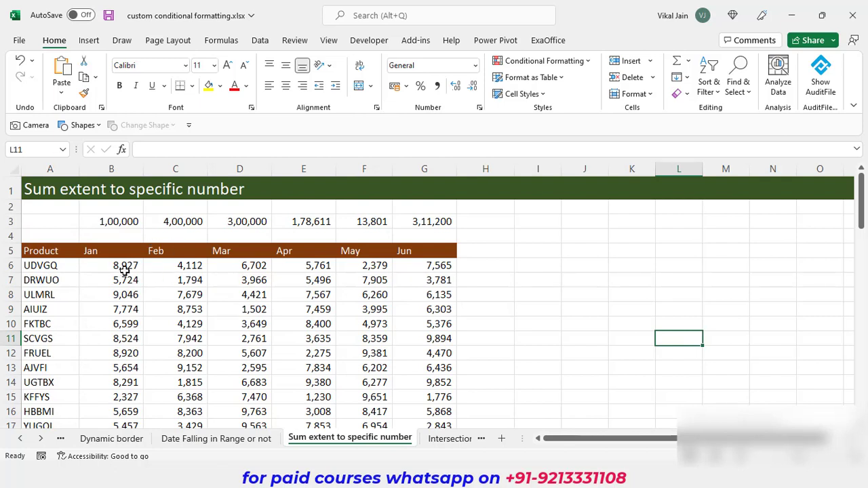
pyautogui.click(102, 255)
pyautogui.click(183, 252)
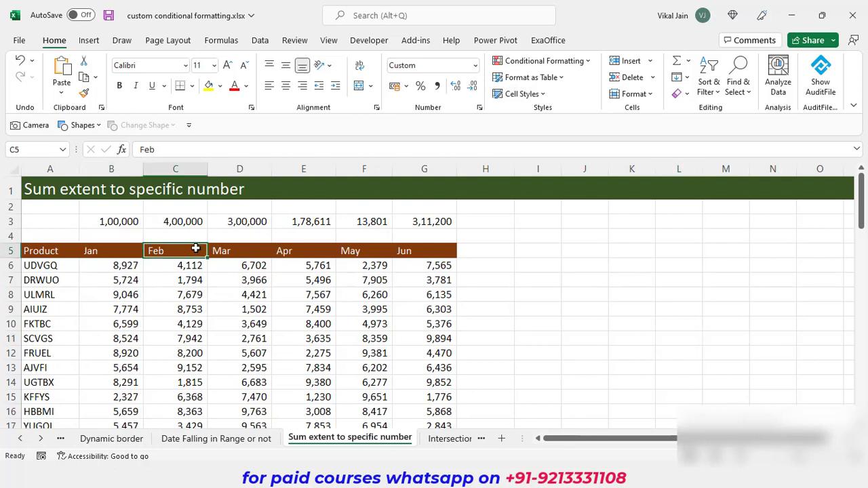
pyautogui.click(244, 252)
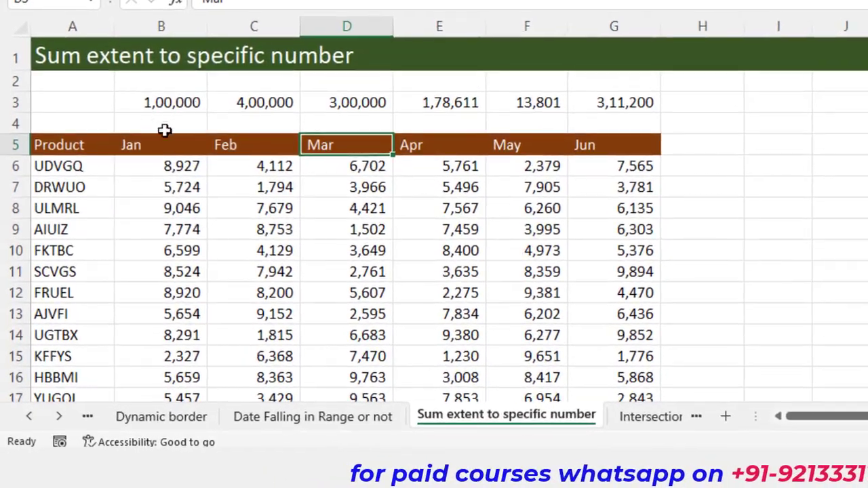
# - Compare the sums of the Jan values in B6:B21 and B6:B22 with the limit in B3
pyautogui.click(115, 267)
pyautogui.moveTo(170, 182); pyautogui.dragTo(123, 351)
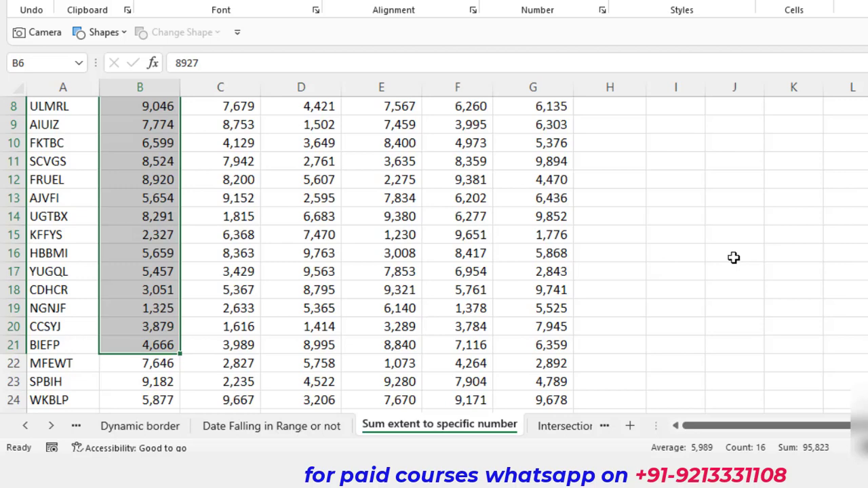
pyautogui.hotkey('shift', 'Down')
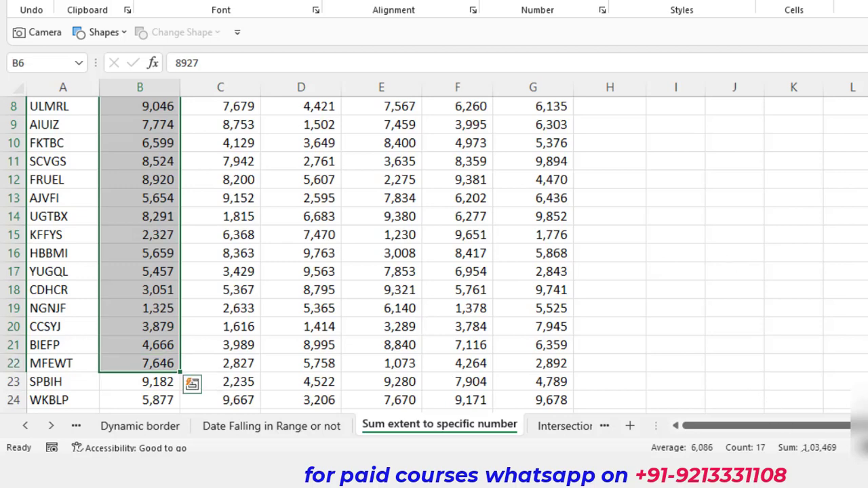
pyautogui.scroll(3, 645, 309)
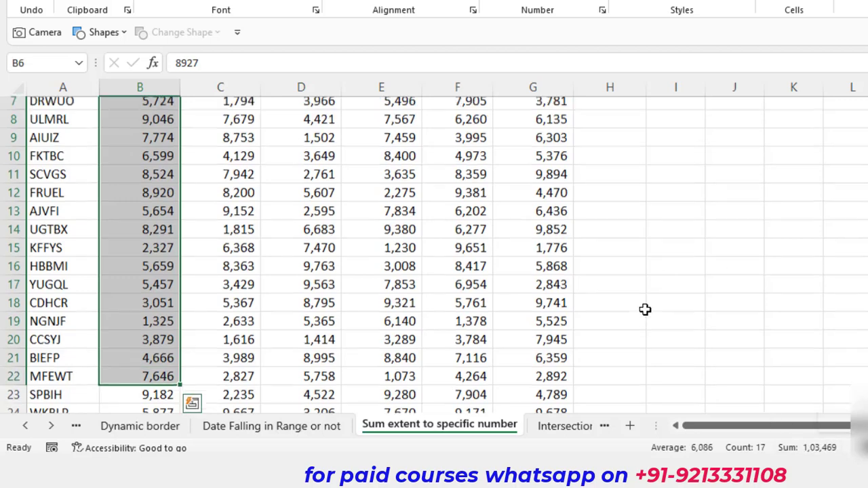
pyautogui.scroll(-2, 523, 330)
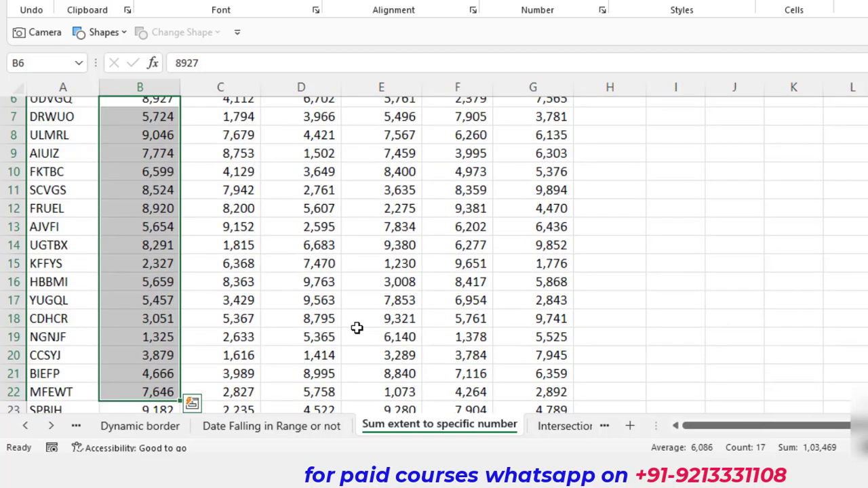
pyautogui.hotkey('shift', 'Up')
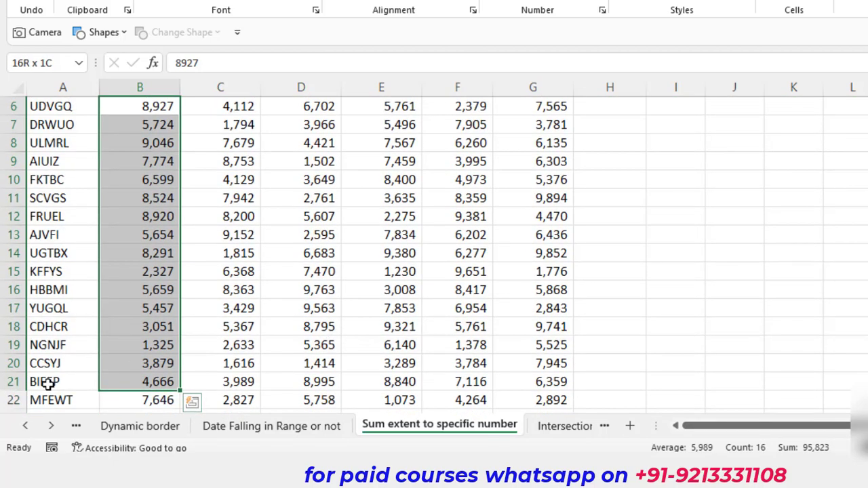
pyautogui.scroll(2, 271, 386)
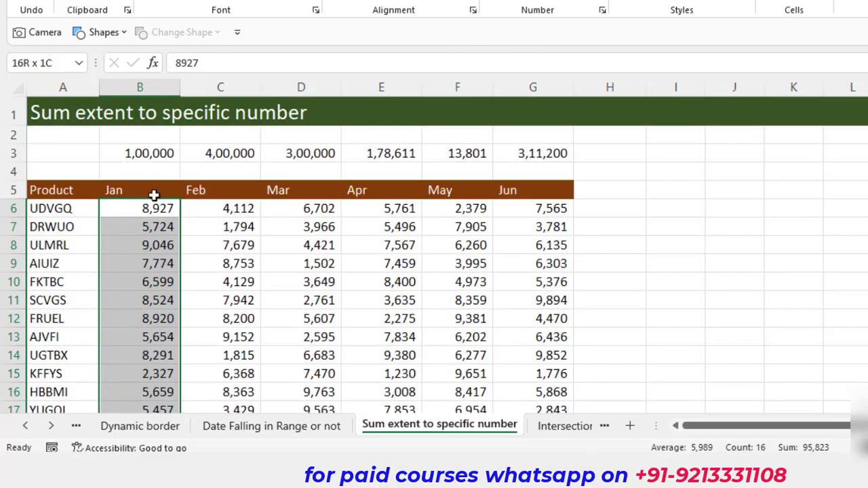
# - Enter the running-total formula =SUM(B$6:B6) in cell I6, with the row of the first reference locked
pyautogui.click(664, 211)
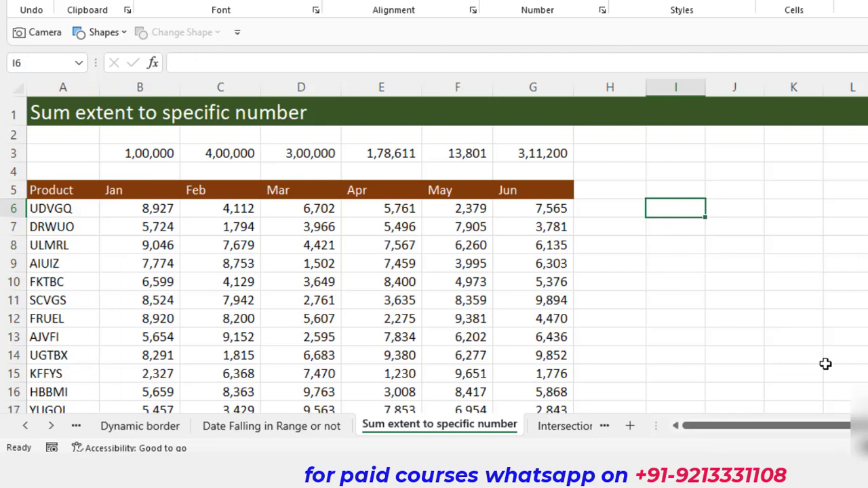
pyautogui.write('=')
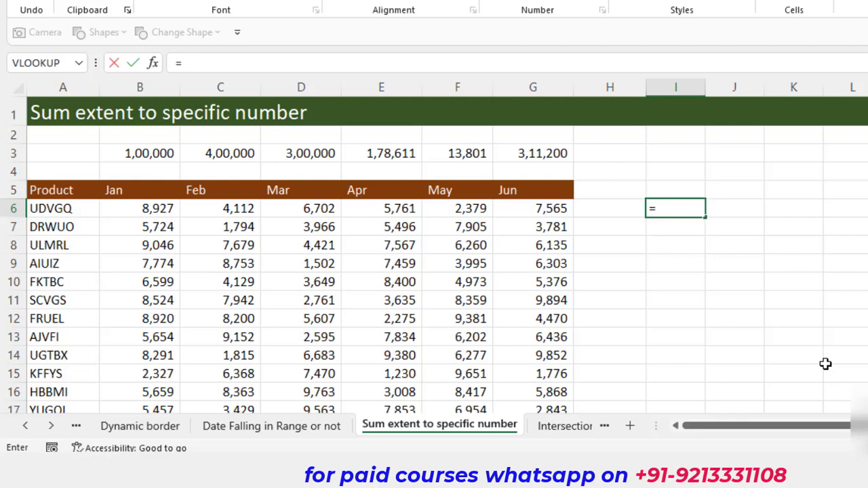
pyautogui.write('s')
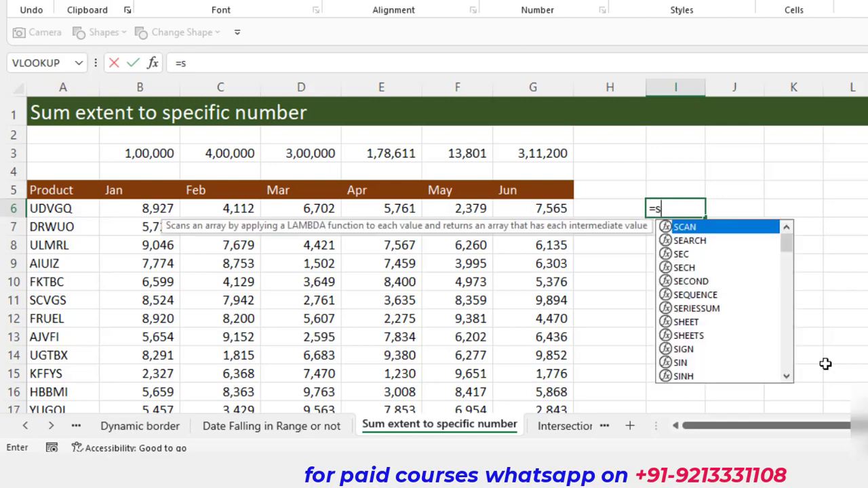
pyautogui.write('um')
pyautogui.press('Tab')
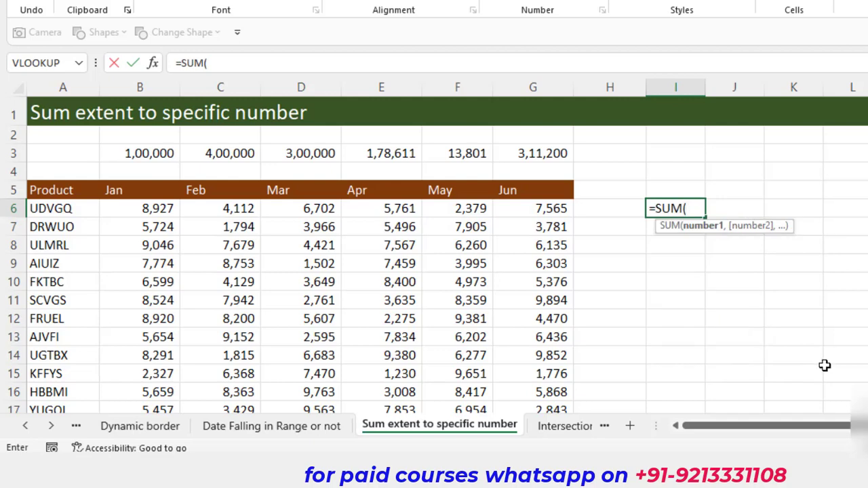
pyautogui.click(137, 205)
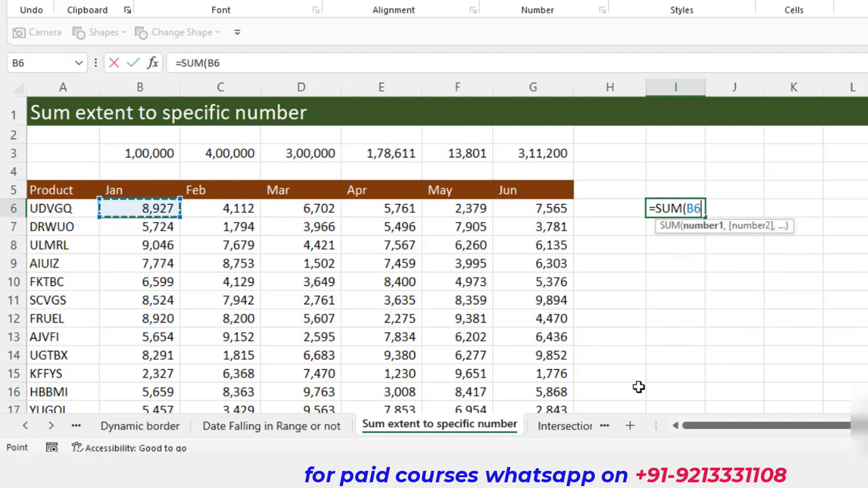
pyautogui.press('F8')
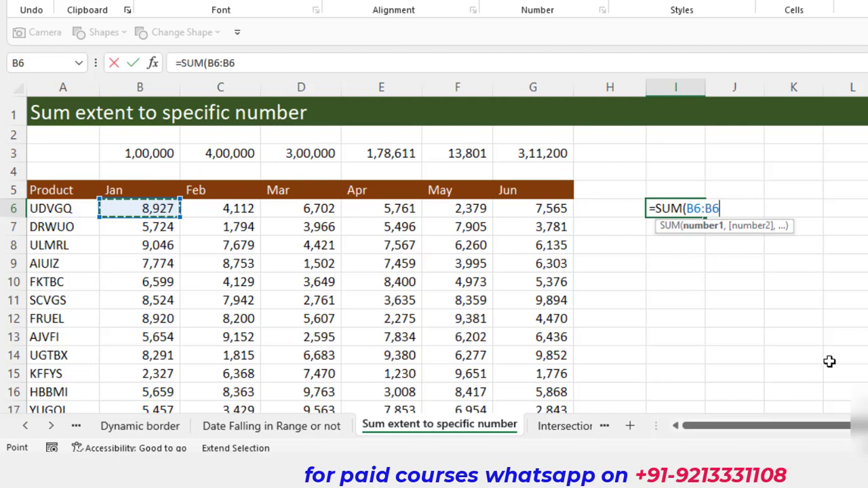
pyautogui.hotkey('shift', ';')
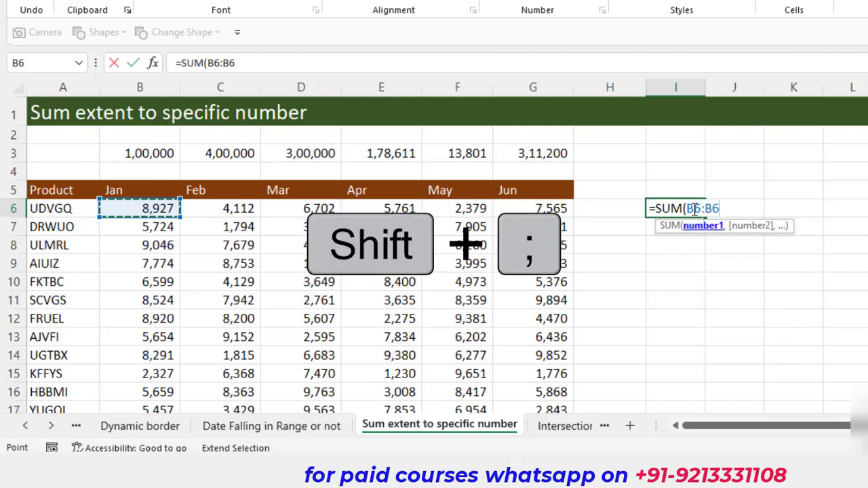
pyautogui.click(692, 208)
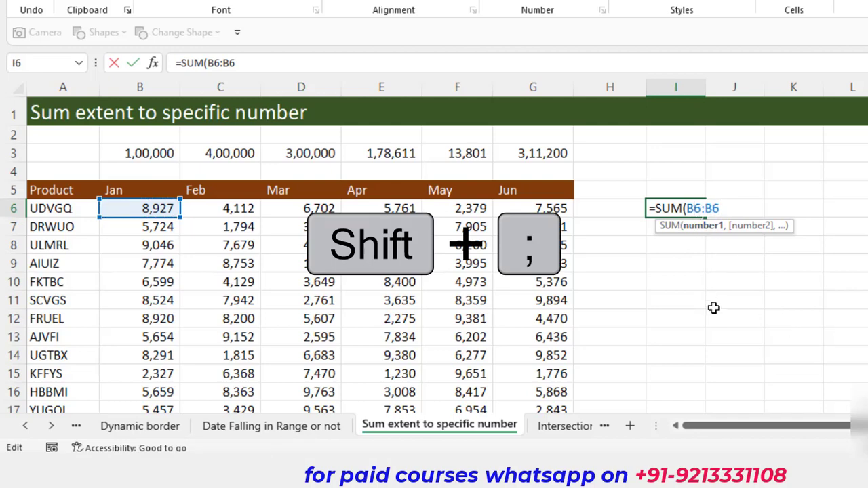
pyautogui.press('F4')
pyautogui.press('F4')
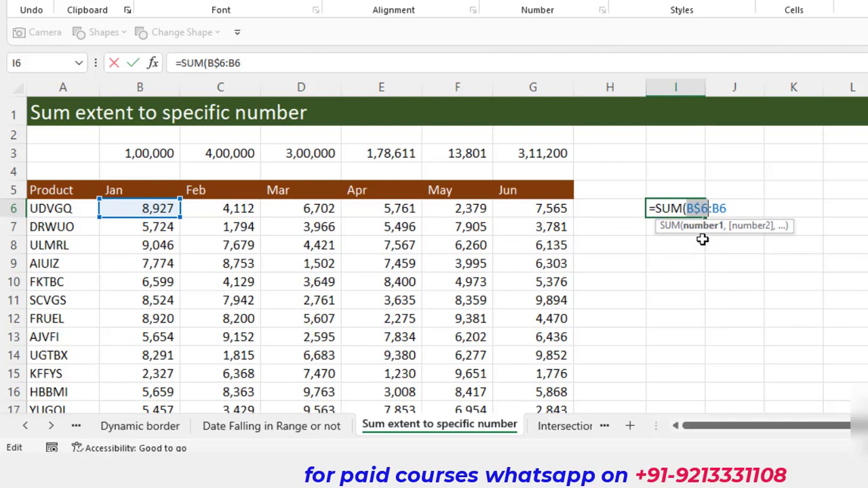
pyautogui.press('Return')
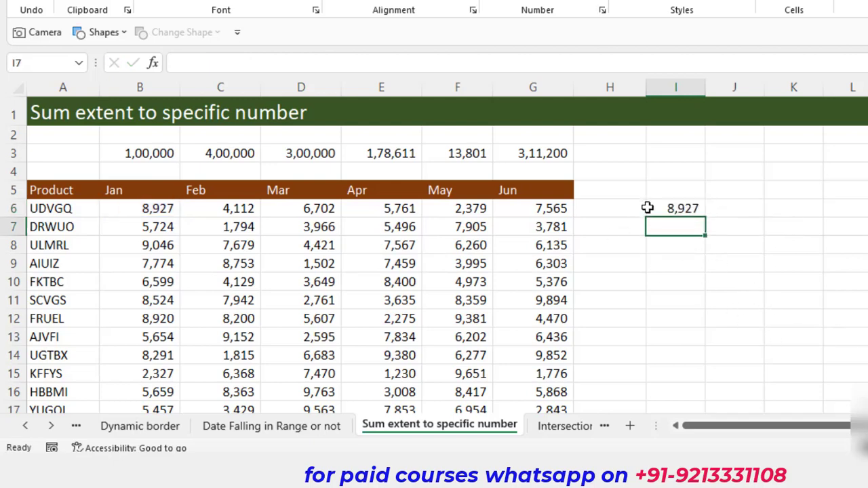
# - Copy the running total from I6 down to I7 and compare it with the sum of B6:B7
pyautogui.click(693, 210)
pyautogui.moveTo(707, 217); pyautogui.dragTo(709, 231)
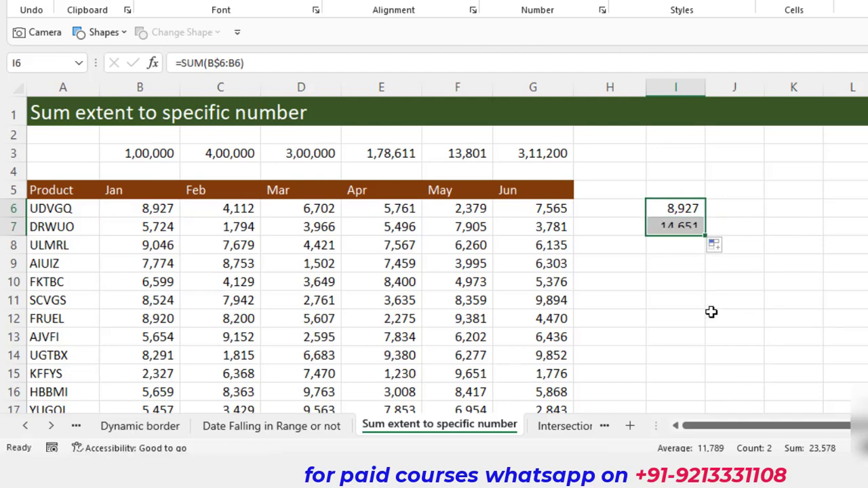
pyautogui.moveTo(161, 209); pyautogui.dragTo(156, 224)
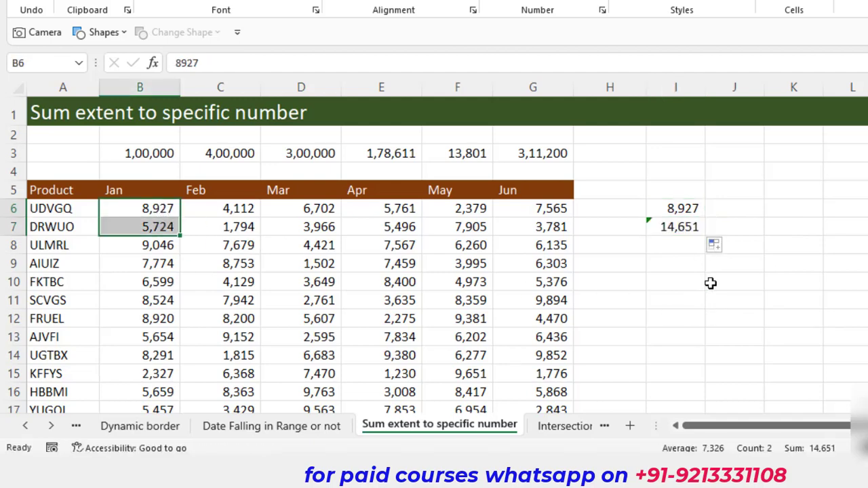
# - Extend the formula in I6 to =SUM(B$6:B6)<B$3, locking only the row of the limit cell
pyautogui.doubleClick(664, 210)
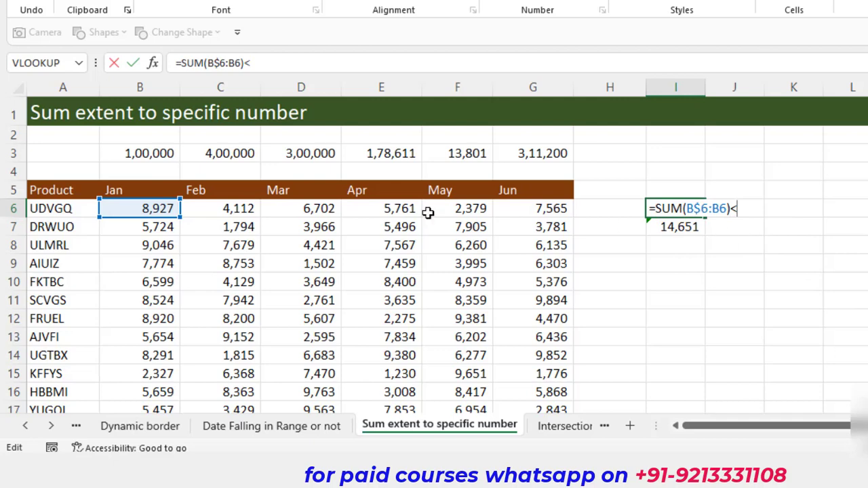
pyautogui.click(171, 154)
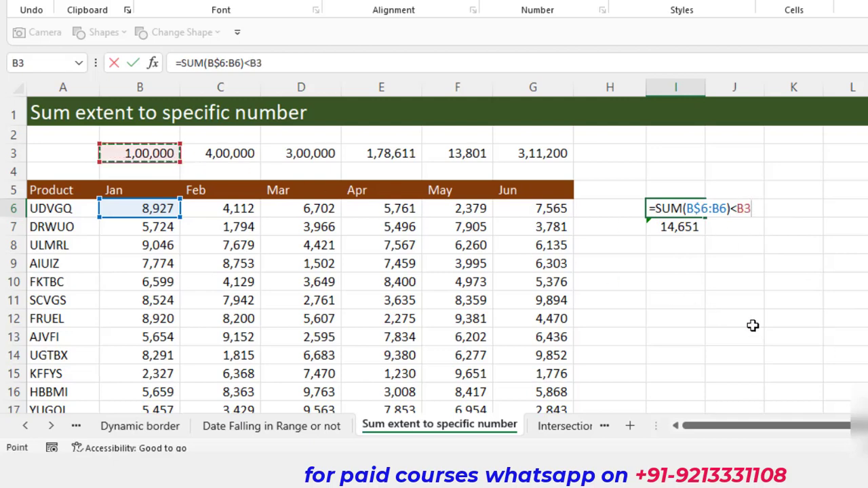
pyautogui.press('F4')
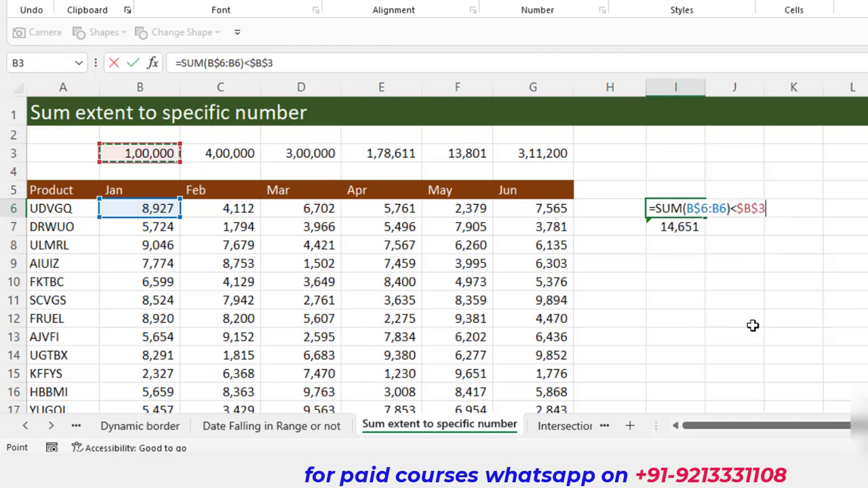
pyautogui.press('F4')
pyautogui.press('Return')
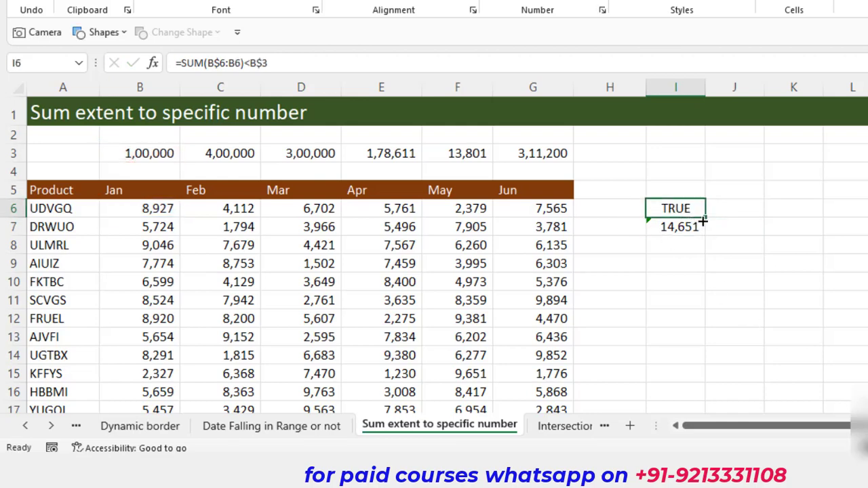
# - Fill the comparison formula from I6 down to I23 and check the results around I21 and I22
pyautogui.moveTo(707, 221); pyautogui.dragTo(709, 242)
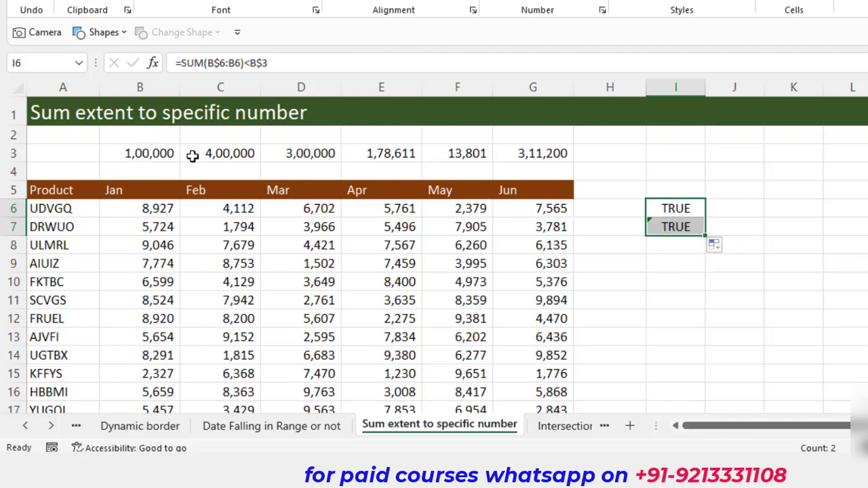
pyautogui.moveTo(706, 238); pyautogui.dragTo(762, 389)
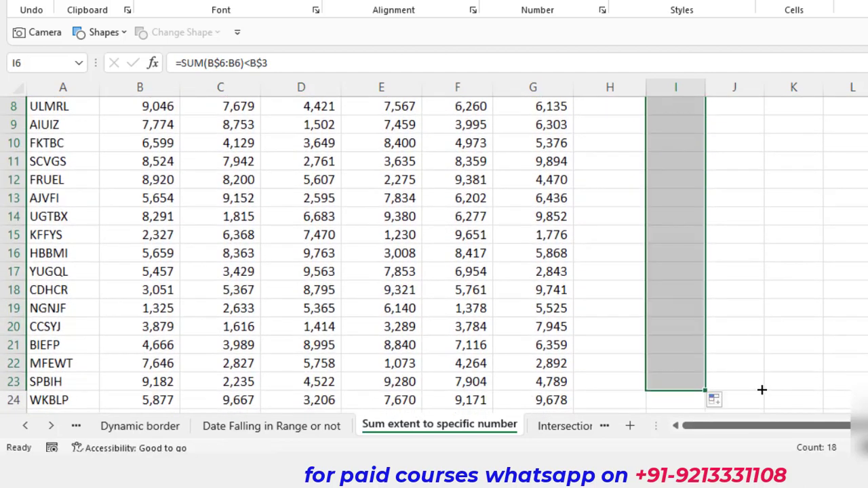
pyautogui.click(672, 364)
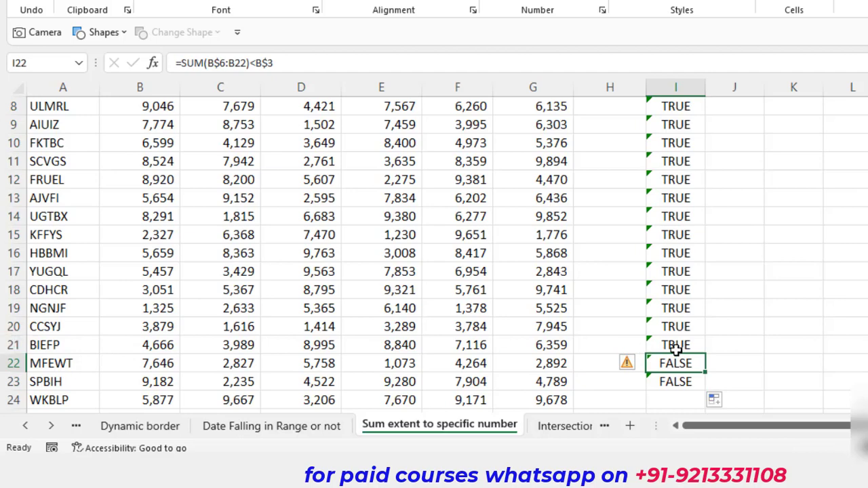
pyautogui.moveTo(676, 348); pyautogui.dragTo(671, 126)
# - Copy the formula text from cell I6, leaving the cell unchanged
pyautogui.click(672, 126)
pyautogui.press('F2')
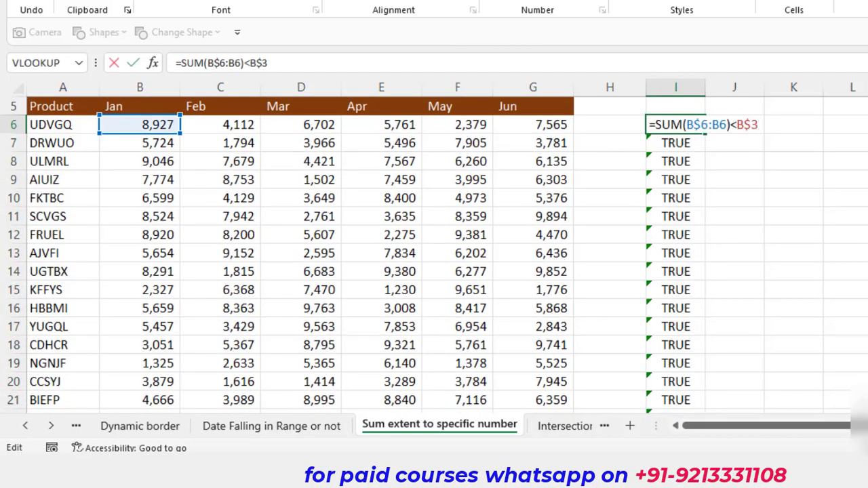
pyautogui.press('Escape')
# - Create a formula-based conditional formatting rule with =SUM(B$6:B6)<B$3 for all Jan to Jun values starting at B6
pyautogui.press('Left')
pyautogui.press('Left')
pyautogui.press('Left')
pyautogui.press('Left')
pyautogui.press('Left')
pyautogui.press('Left')
pyautogui.press('Left')
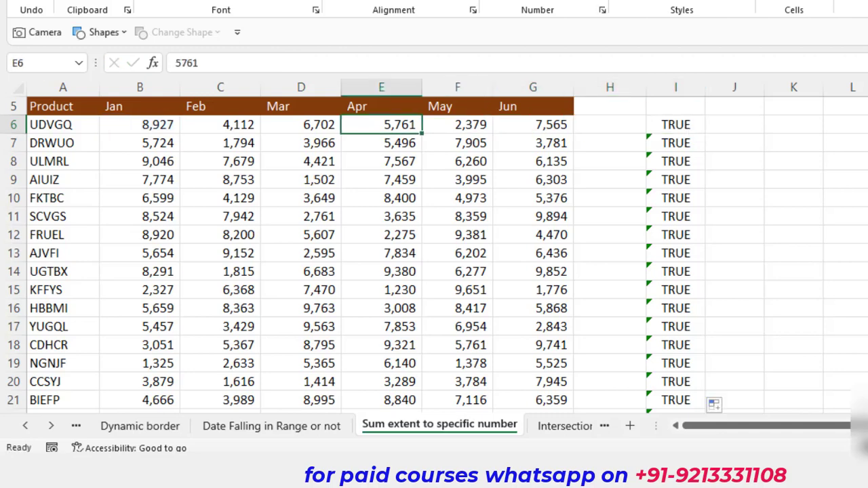
pyautogui.hotkey('ctrl', 'shift', 'Right')
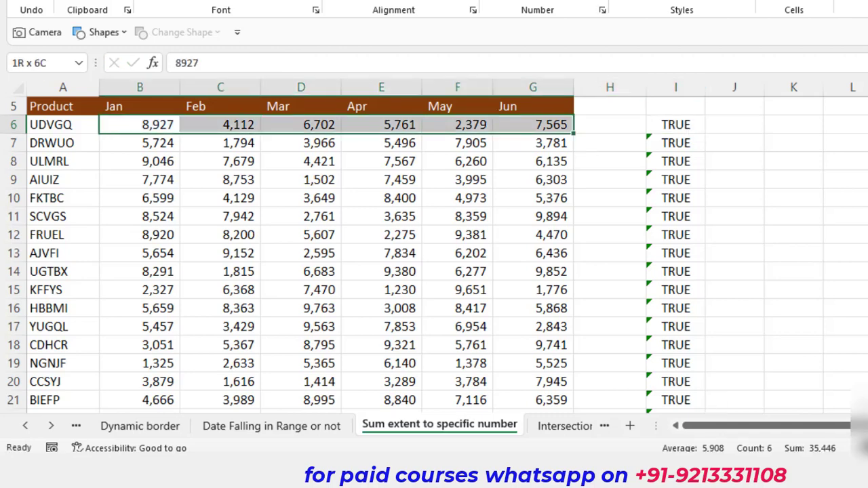
pyautogui.hotkey('ctrl', 'shift', 'Down')
pyautogui.hotkey('ctrl', 'BackSpace')
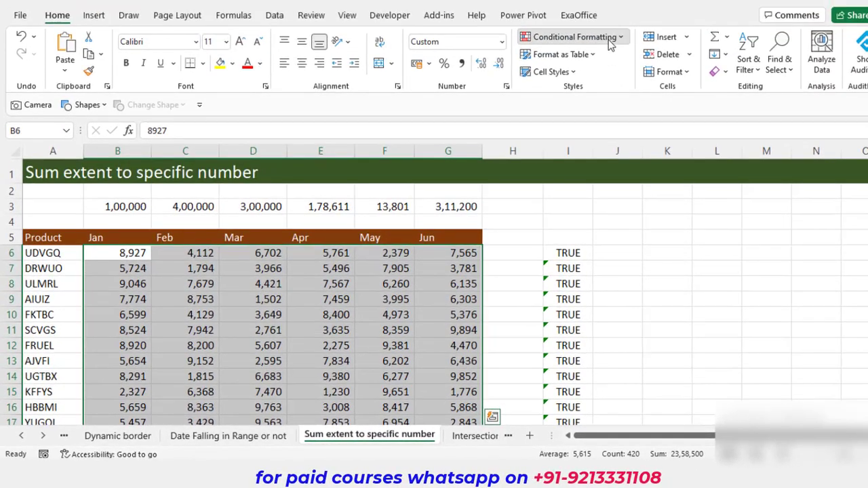
pyautogui.click(590, 21)
pyautogui.click(561, 221)
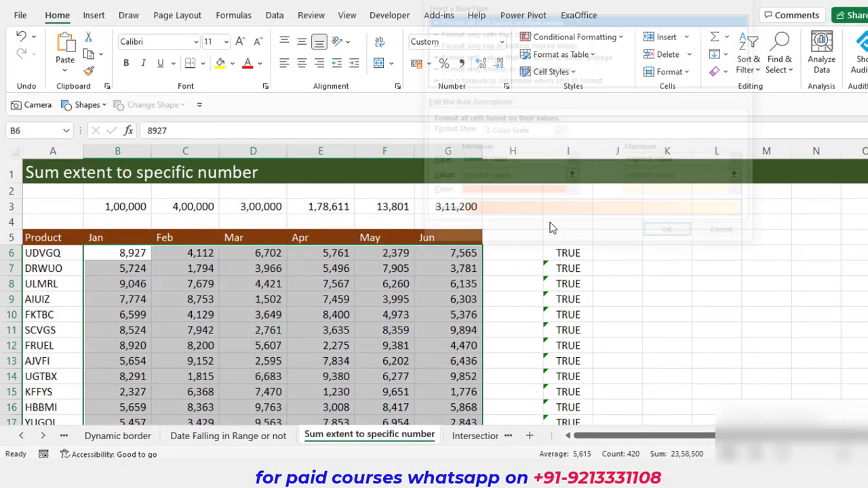
pyautogui.click(494, 80)
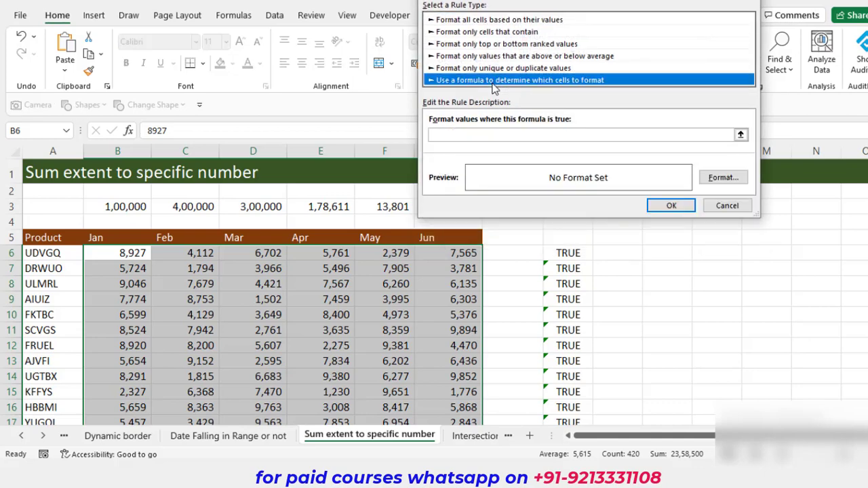
pyautogui.click(471, 137)
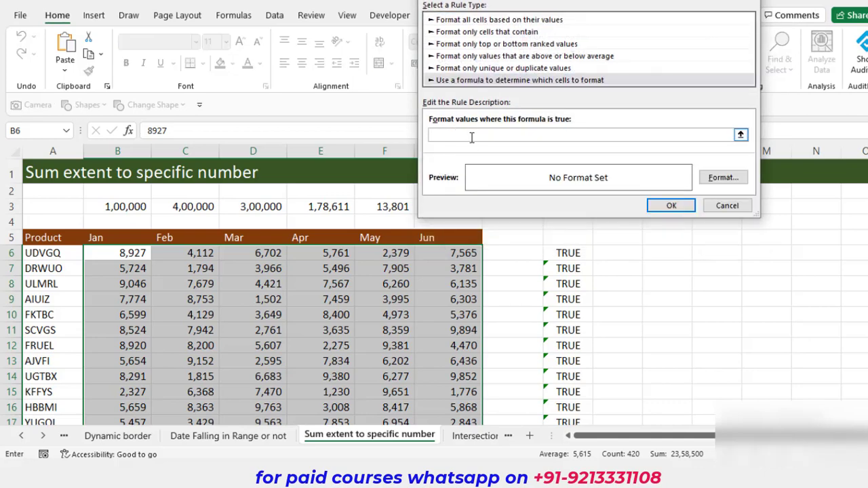
pyautogui.write('=SUM(B$6:B6)<B$3')
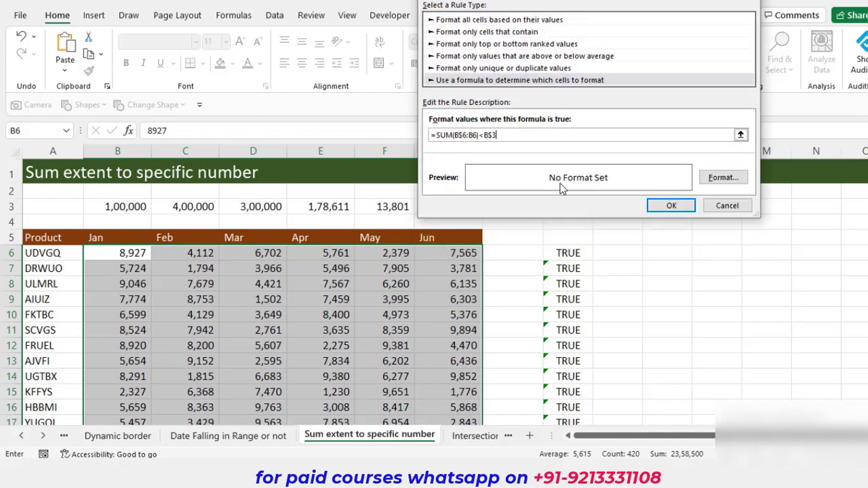
# - Give the rule a light green fill and apply it to the selected values
pyautogui.click(719, 179)
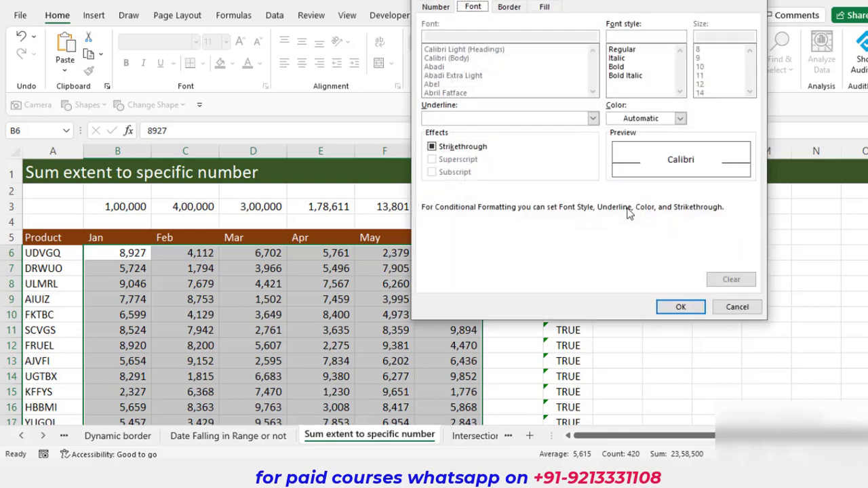
pyautogui.click(545, 7)
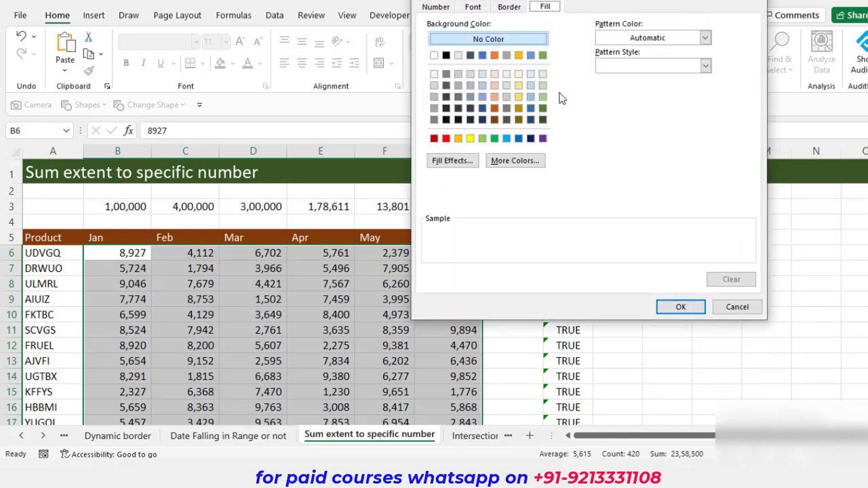
pyautogui.click(543, 74)
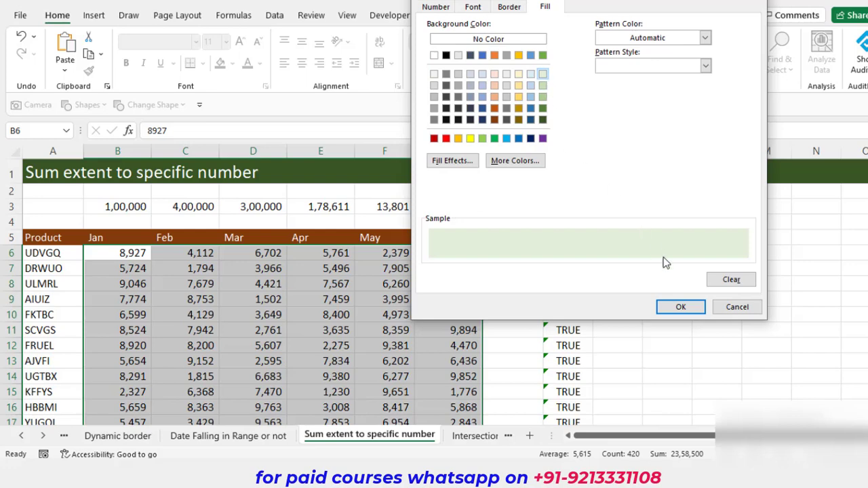
pyautogui.click(681, 306)
pyautogui.click(671, 205)
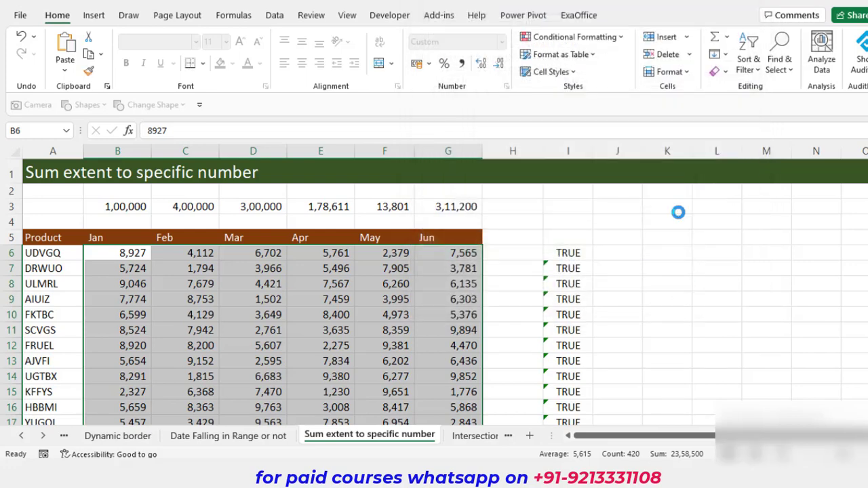
# - Check the highlighted Jan values by comparing the sums of B6:B21 and B6:B22 with the limit in B3
pyautogui.click(389, 327)
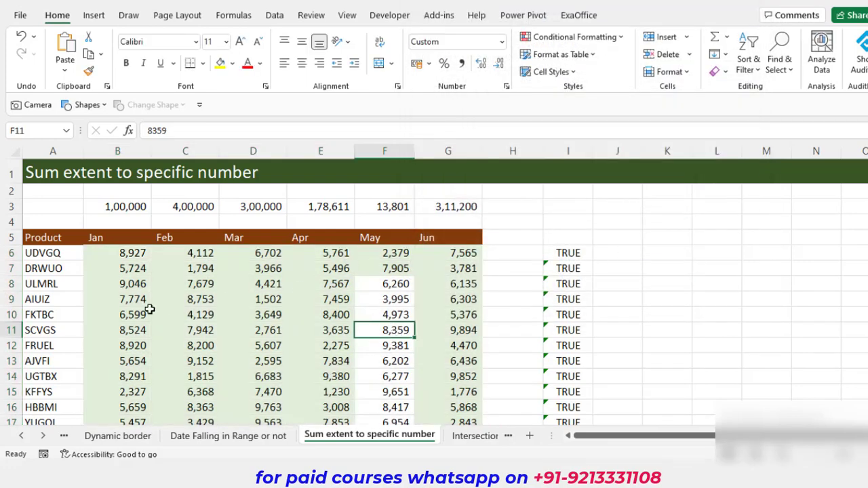
pyautogui.scroll(-4, 149, 309)
pyautogui.scroll(4, 139, 301)
pyautogui.moveTo(131, 255); pyautogui.dragTo(124, 383)
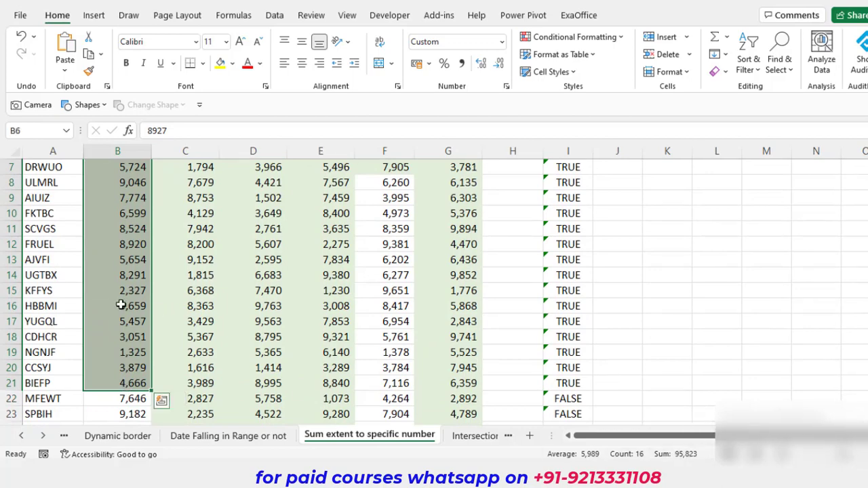
pyautogui.hotkey('shift', 'Down')
pyautogui.scroll(2, 167, 281)
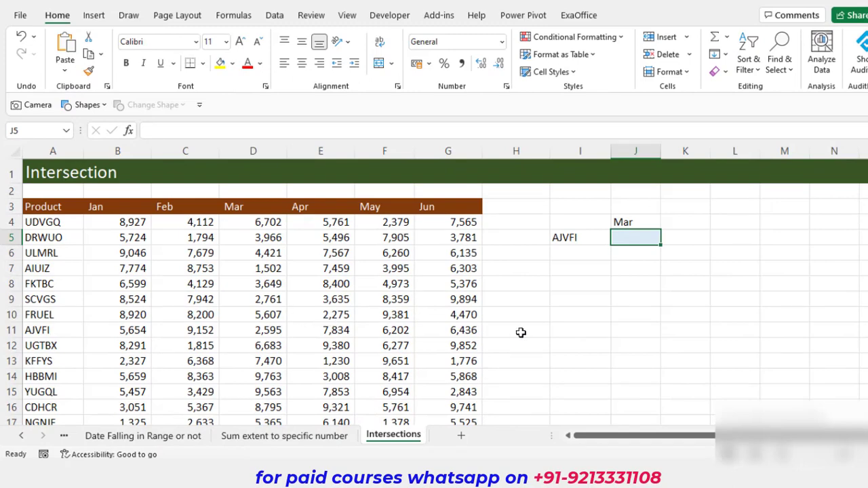
# - Open the Intersections sheet and select the month cell J4
pyautogui.click(652, 223)
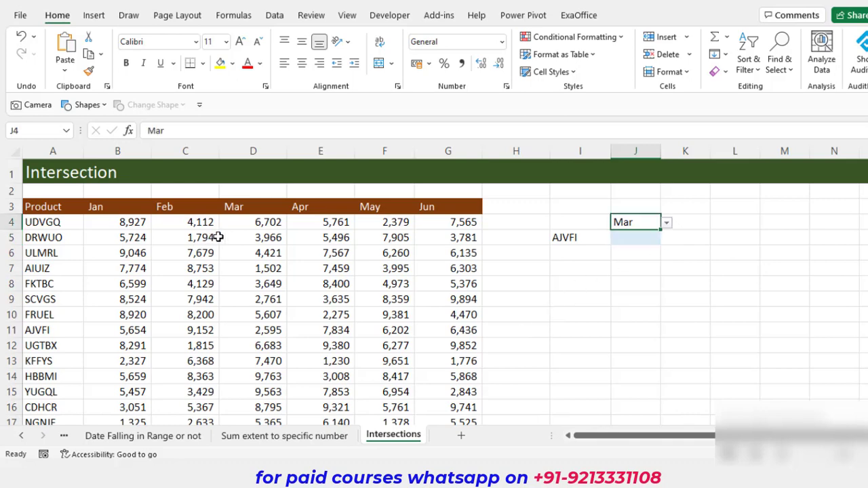